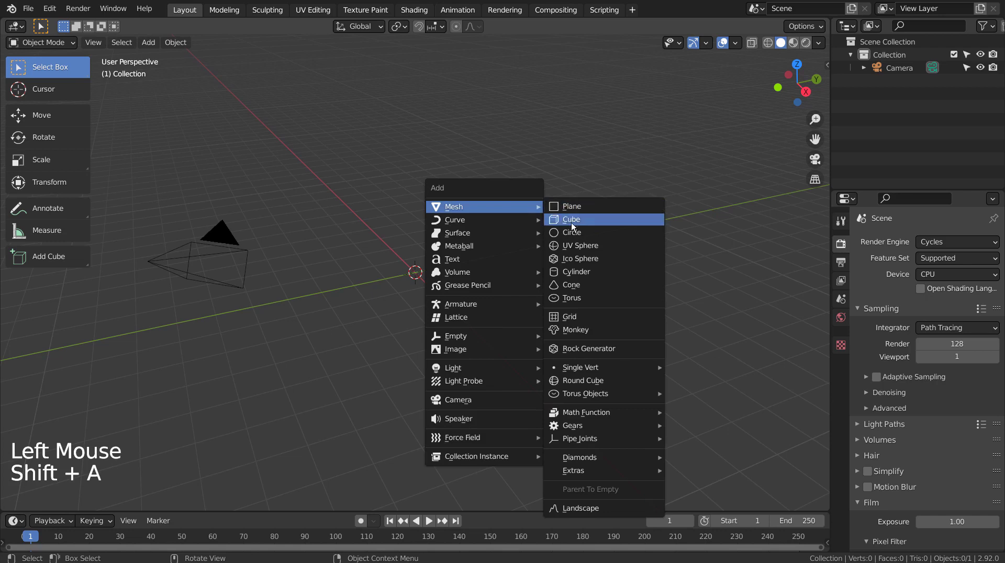
Add an ico sphere, scale it down to about 0.215, and move it straight up along the Z axis
left_click(584, 257)
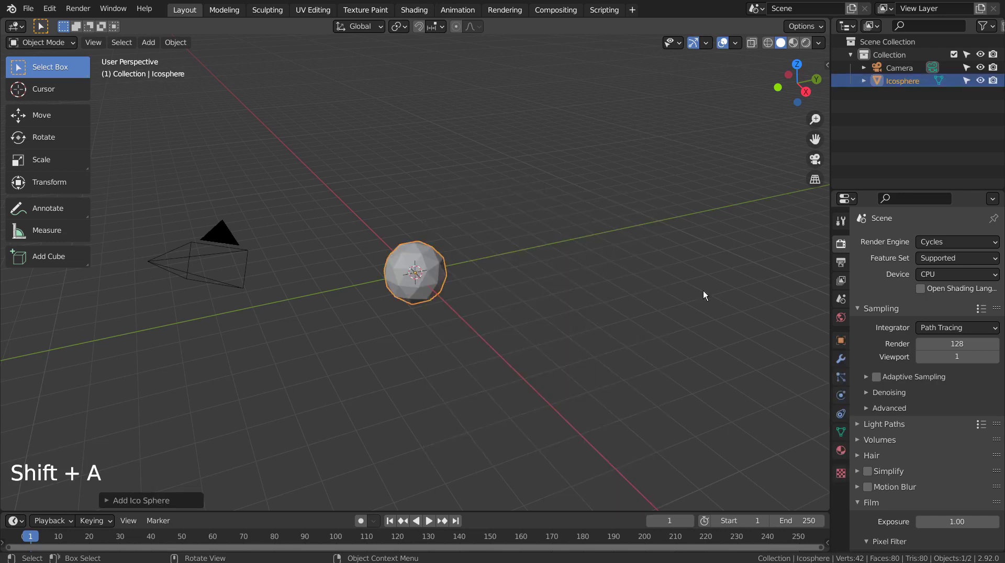
key("s")
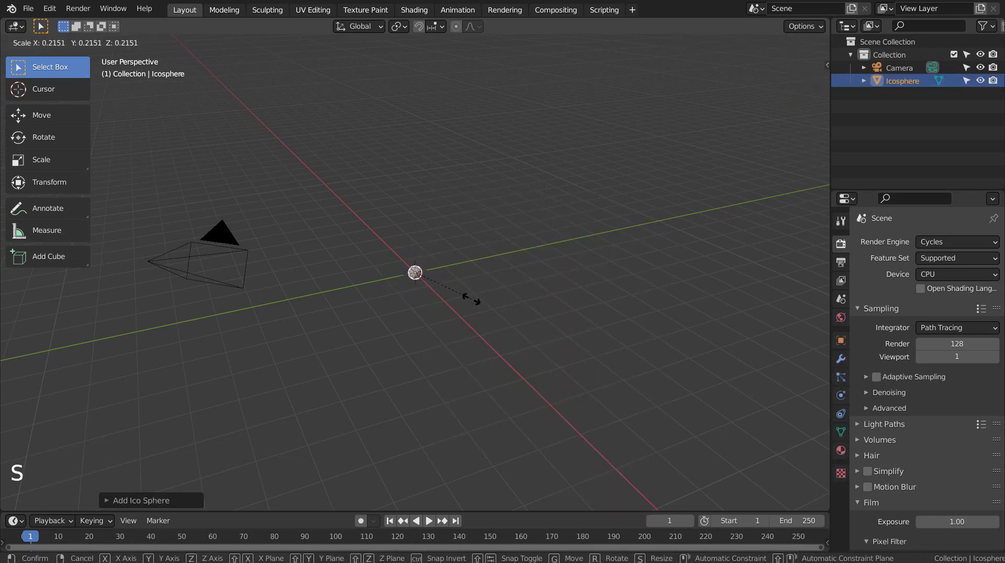
left_click(473, 300)
key("g")
key("z")
left_click(475, 97)
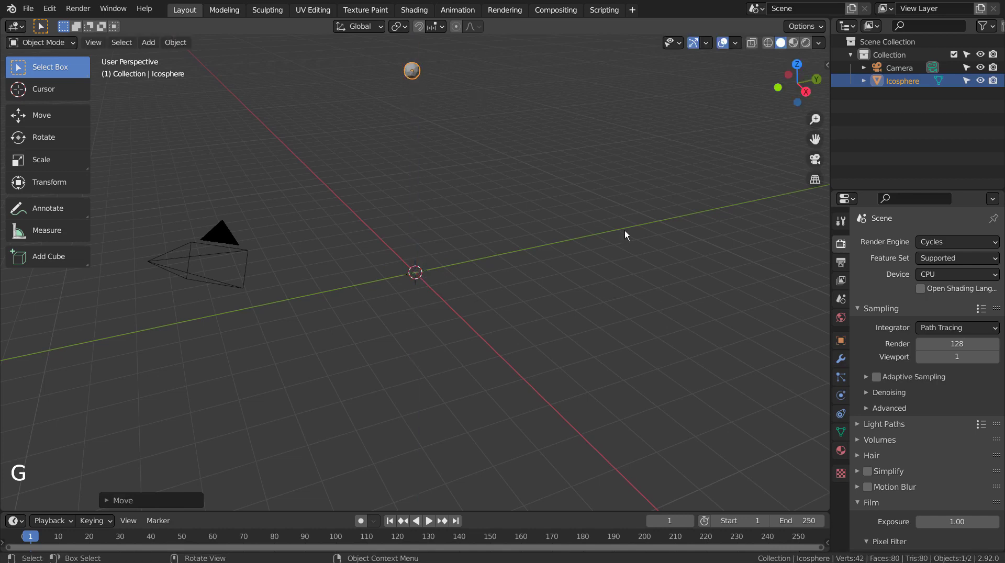
Add a second ico sphere at the world origin and scale it down to a very small size
key("shift+a")
mouse_move(626, 233)
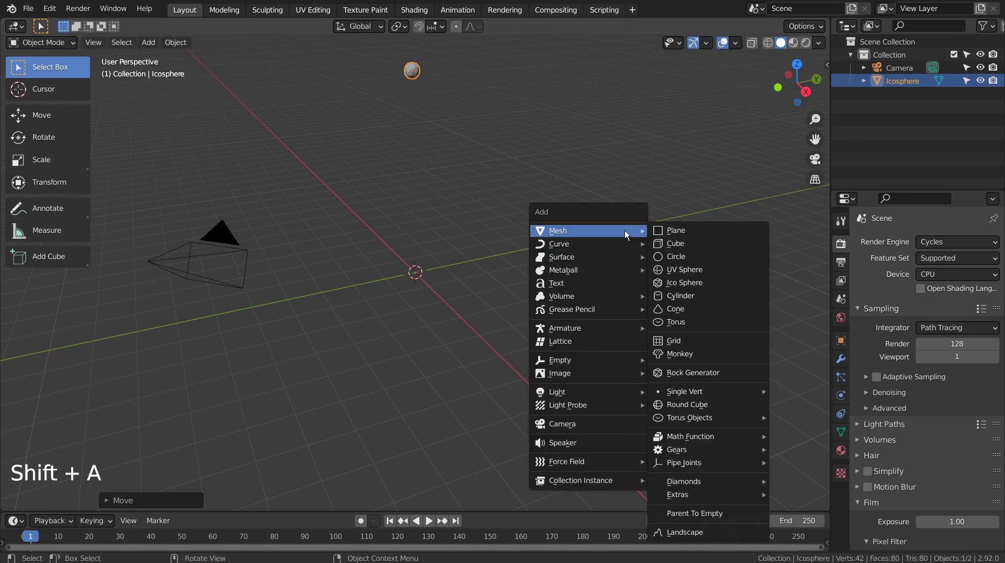
left_click(667, 283)
key("s")
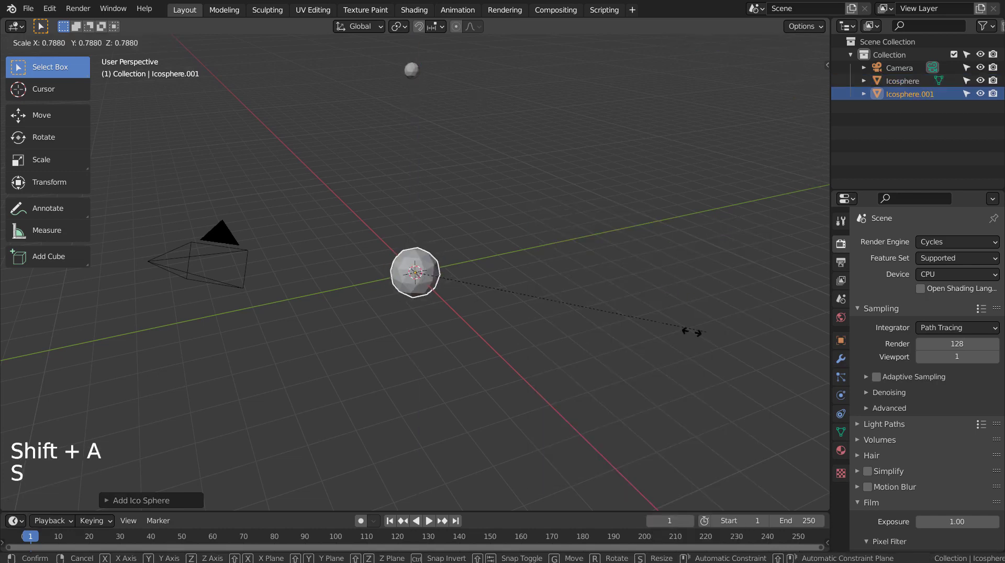
left_click(451, 282)
Add an emitter particle system to the raised ico sphere and set its emission End frame to 1000
left_click(412, 70)
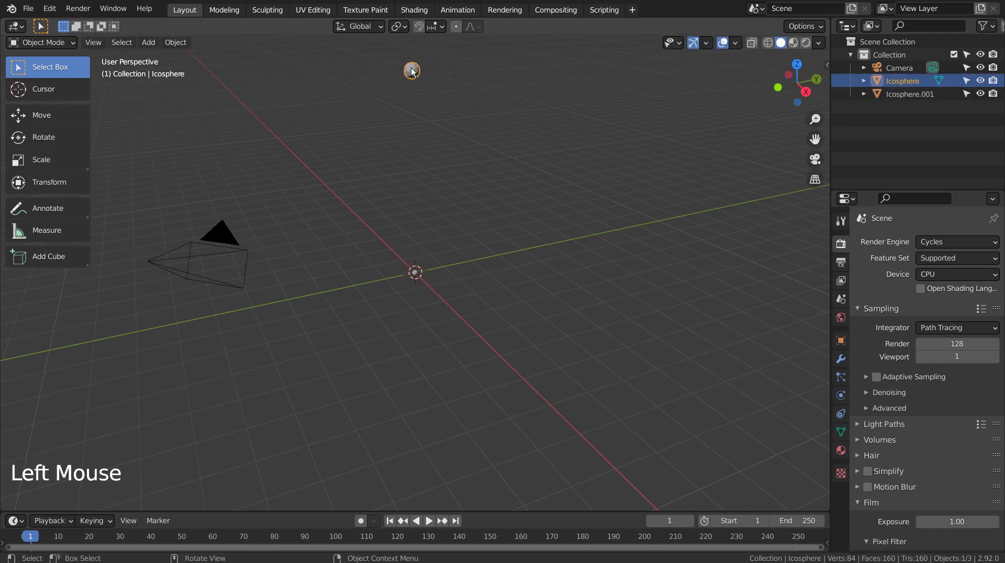
left_click(840, 376)
left_click(992, 243)
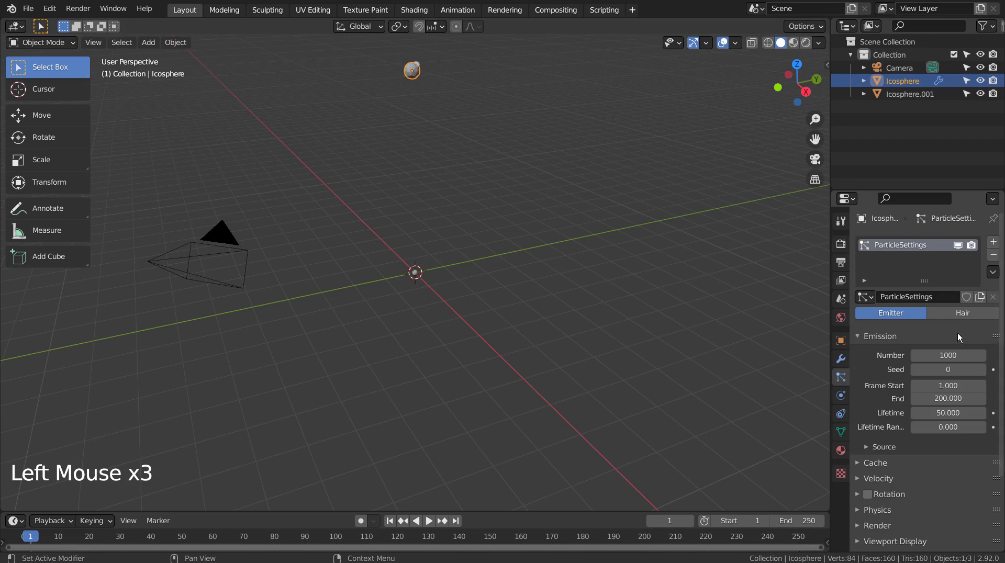
scroll(958, 338, "down", 7)
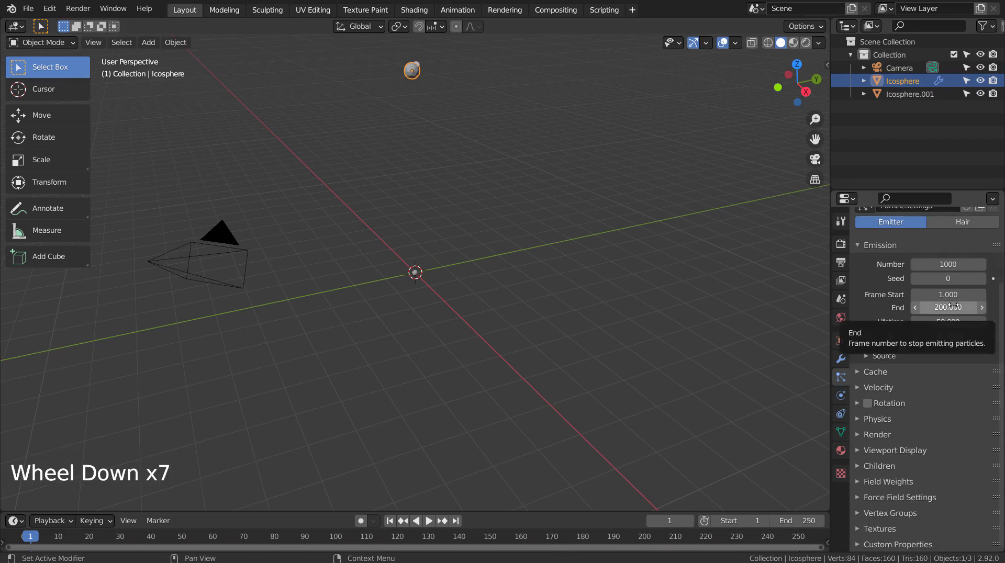
left_click(954, 304)
type("1000")
key("Return")
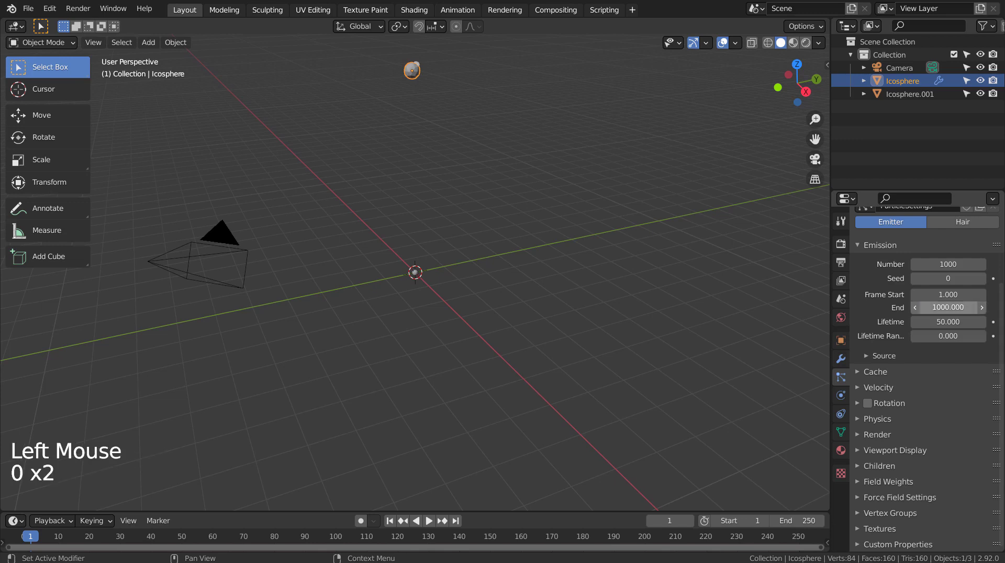
Set the scene's animation end frame to 1000
left_click(799, 521)
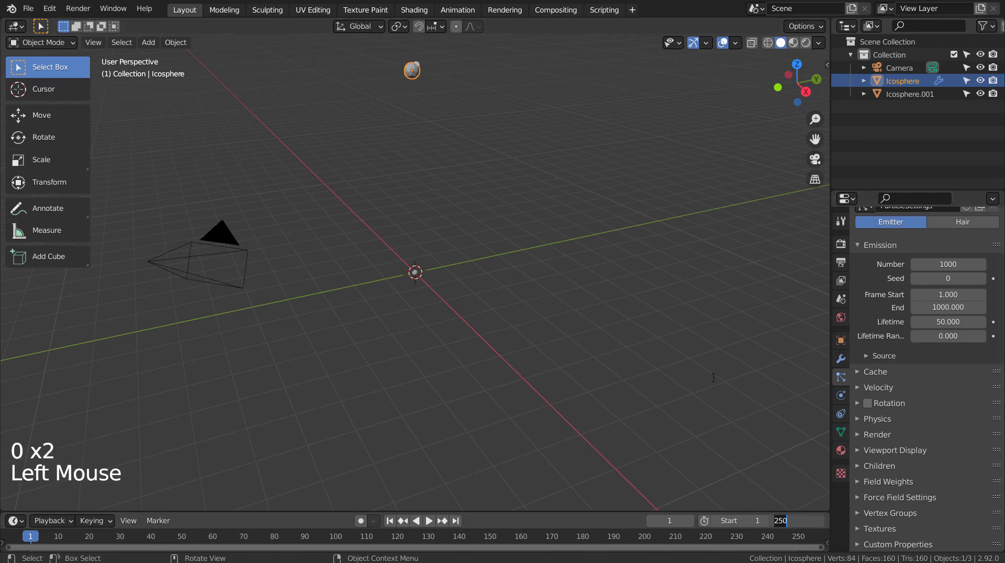
type("1000")
key("Return")
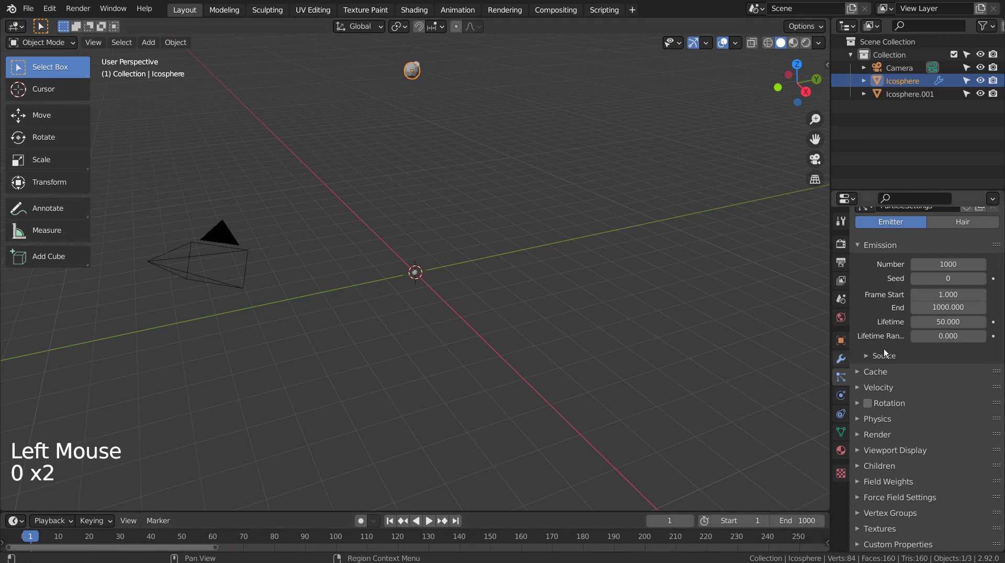
Set the Brownian force in the particle system's physics to 15
scroll(890, 398, "down", 3)
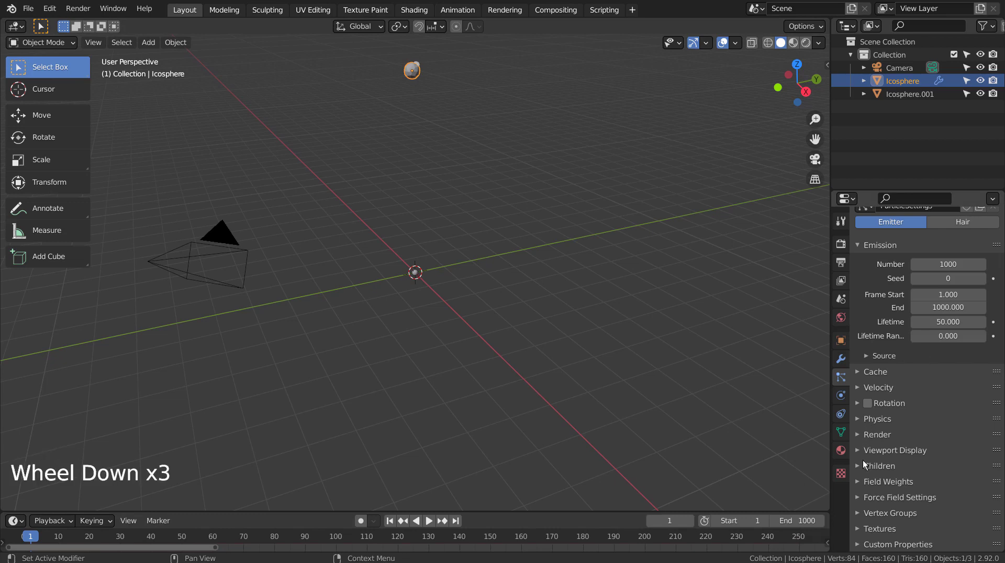
left_click(861, 420)
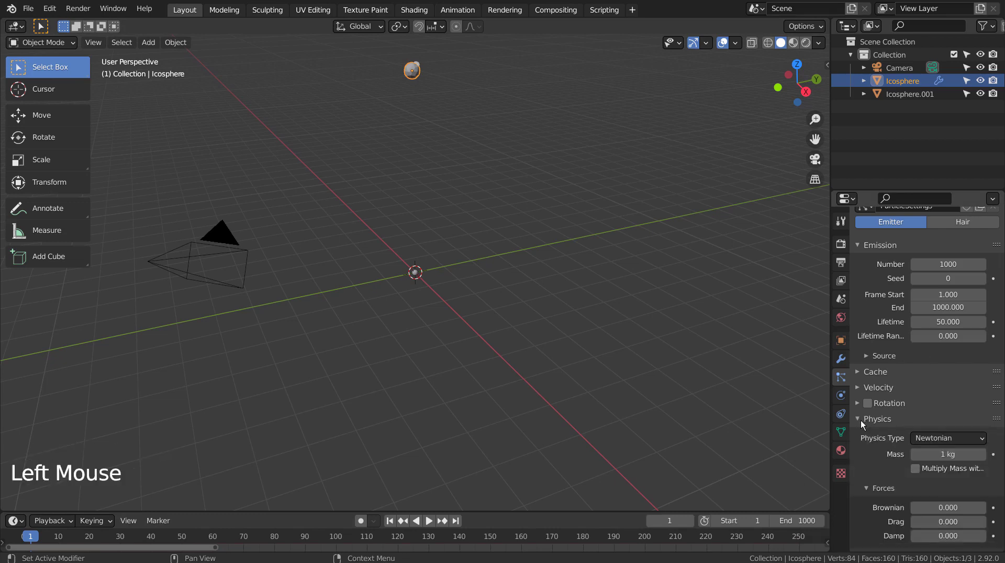
scroll(861, 420, "down", 8)
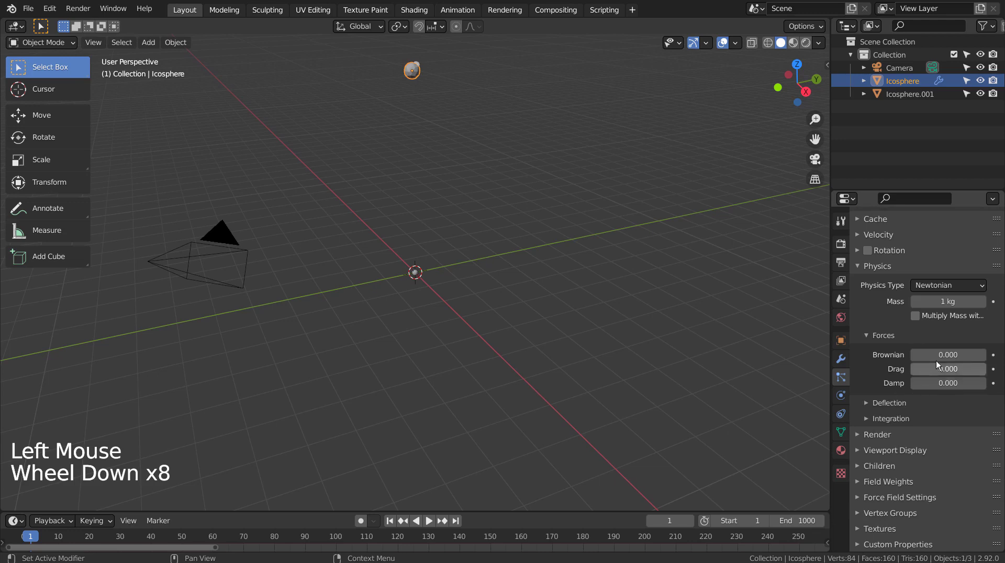
left_click_drag(940, 357, 964, 357)
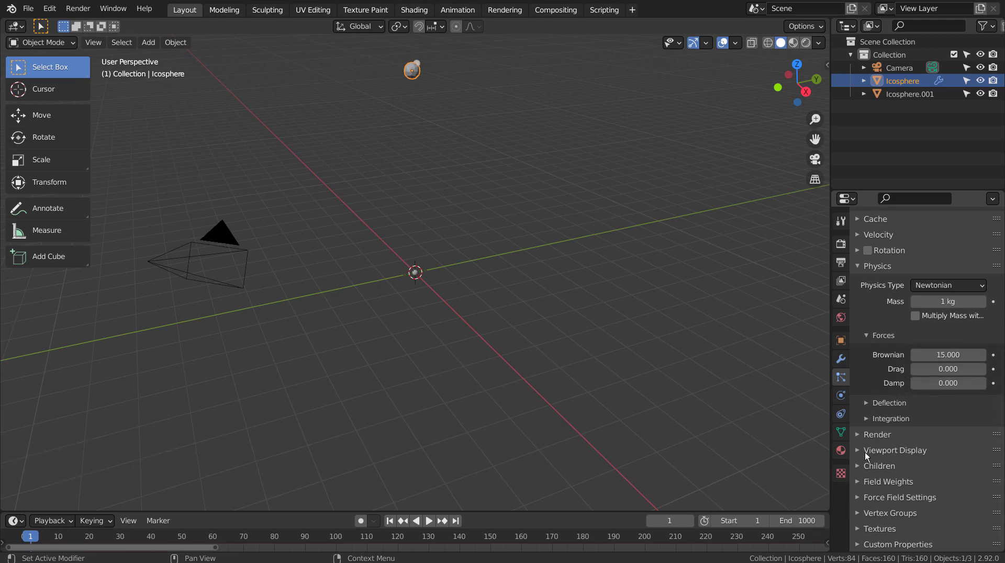
Render the particles as Object, using the small ico sphere at the origin as instance object, and keep Show Emitter enabled
left_click(861, 436)
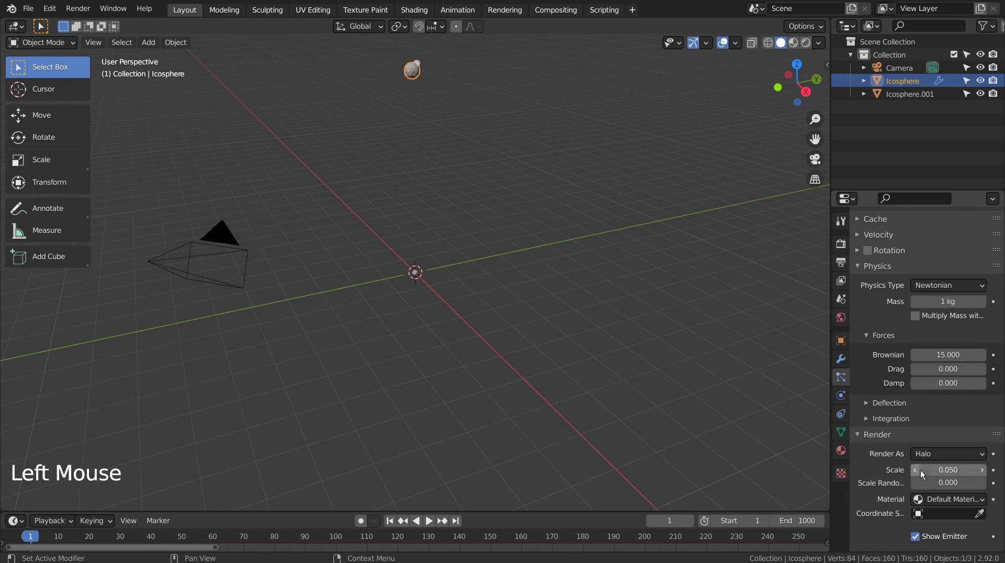
left_click(935, 454)
left_click(918, 384)
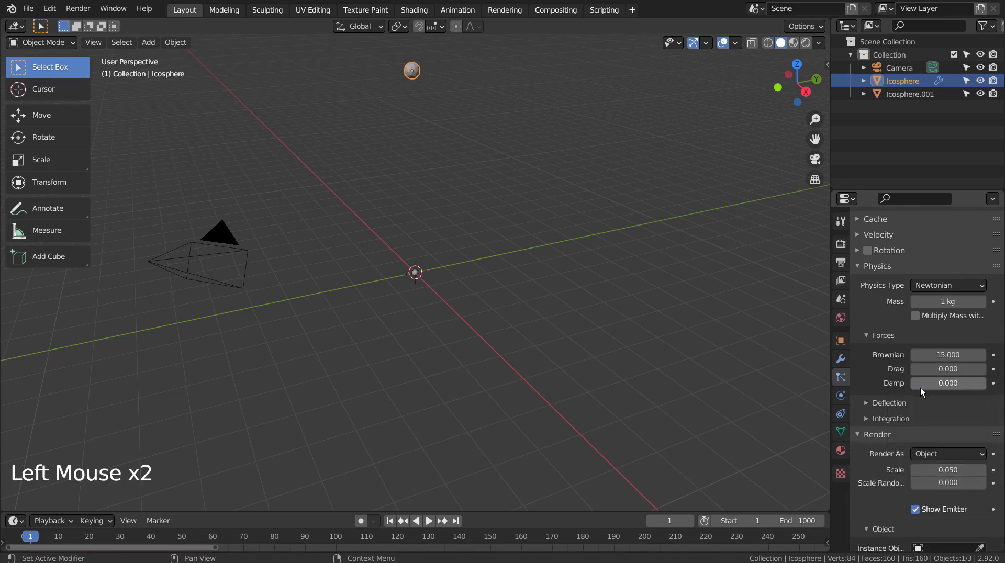
scroll(934, 503, "down", 5)
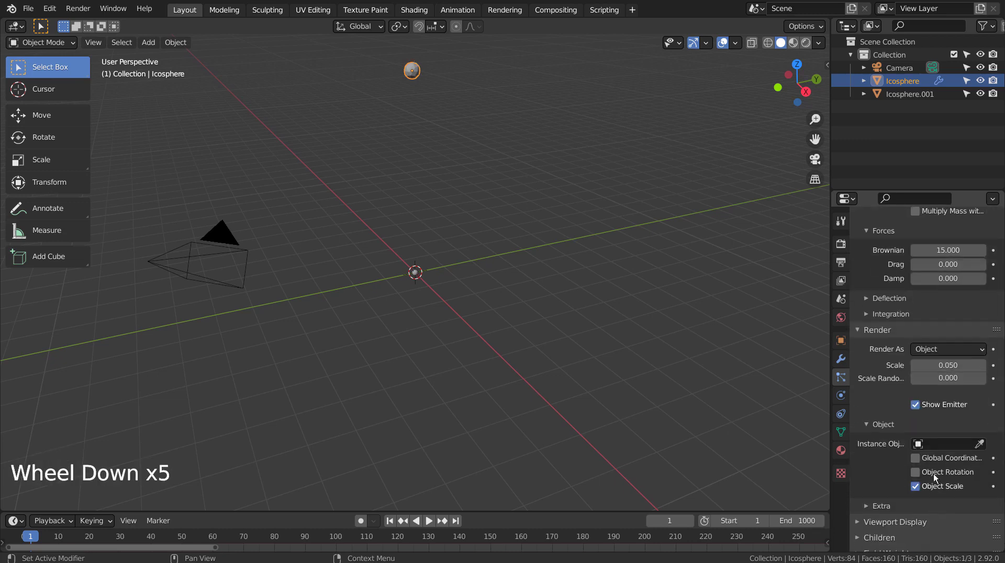
left_click(921, 445)
left_click(874, 333)
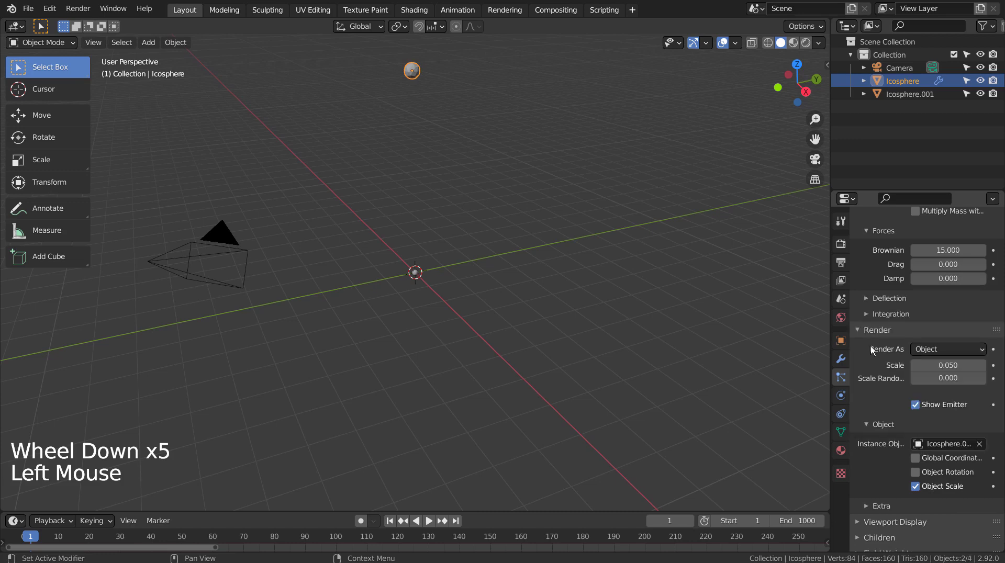
left_click(917, 403)
left_click(916, 403)
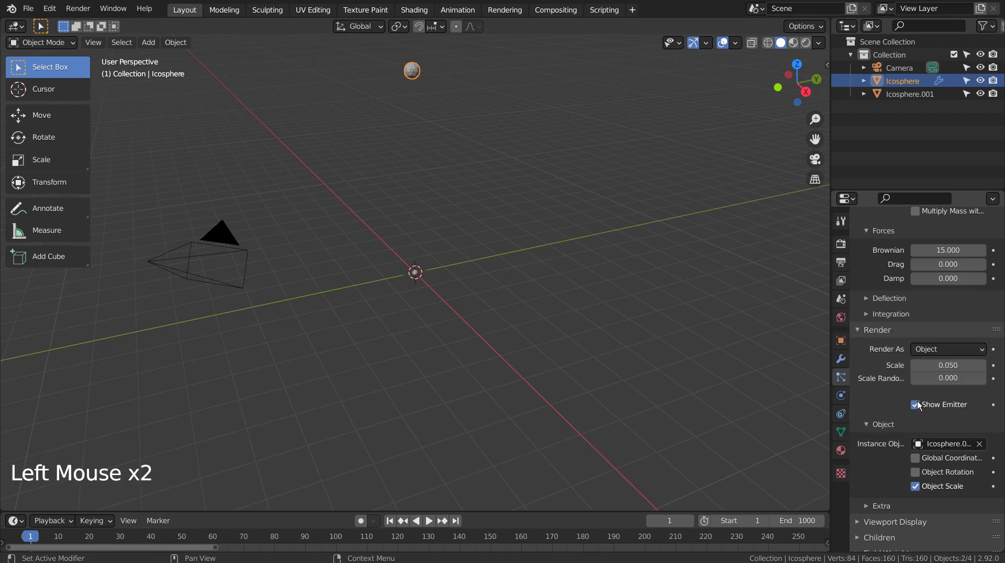
Play the animation, examine the particles around the emitter up close, and return to the first frame
left_click(429, 521)
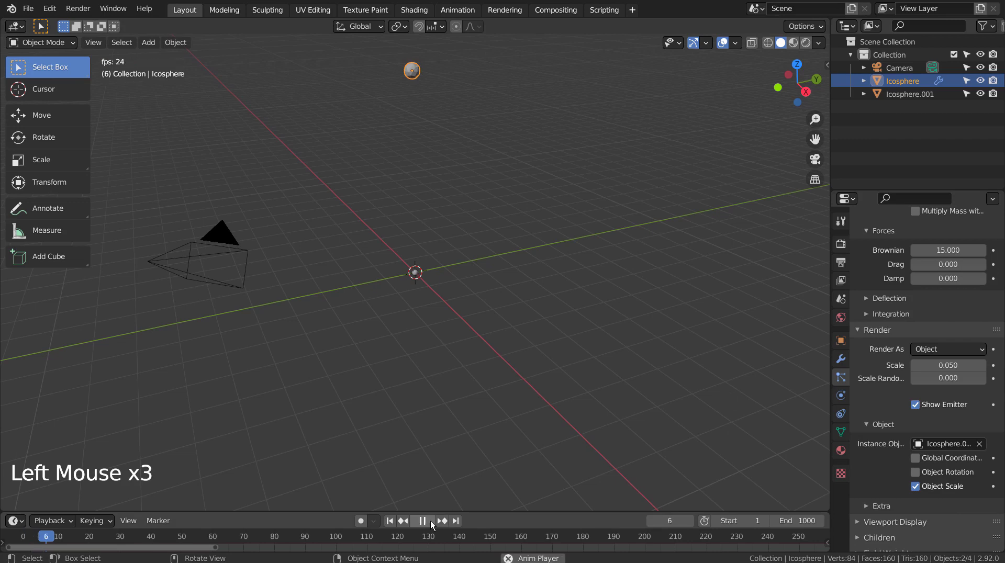
middle_click_drag(495, 190, 497, 353, "shift")
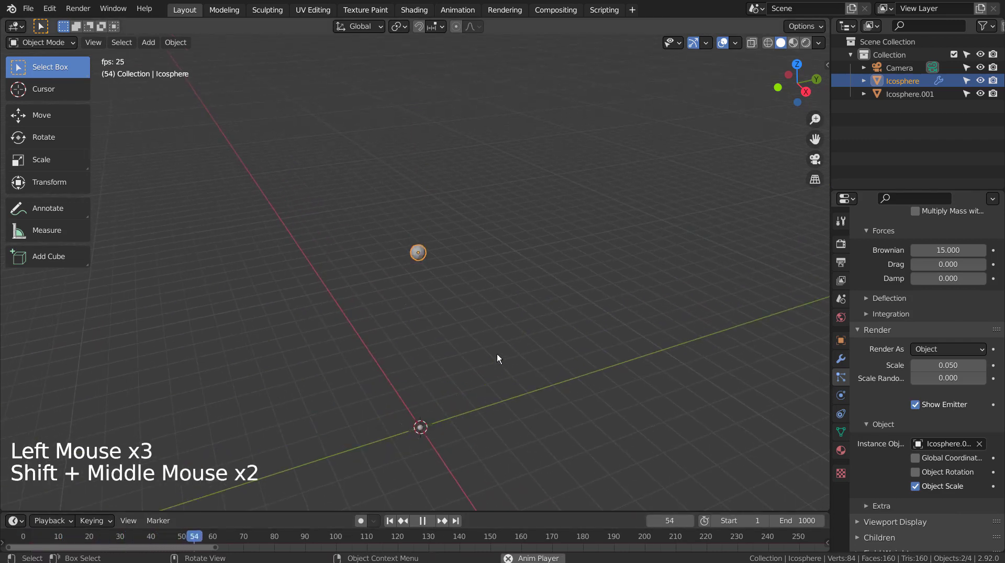
scroll(497, 354, "up", 5)
scroll(497, 353, "up", 2)
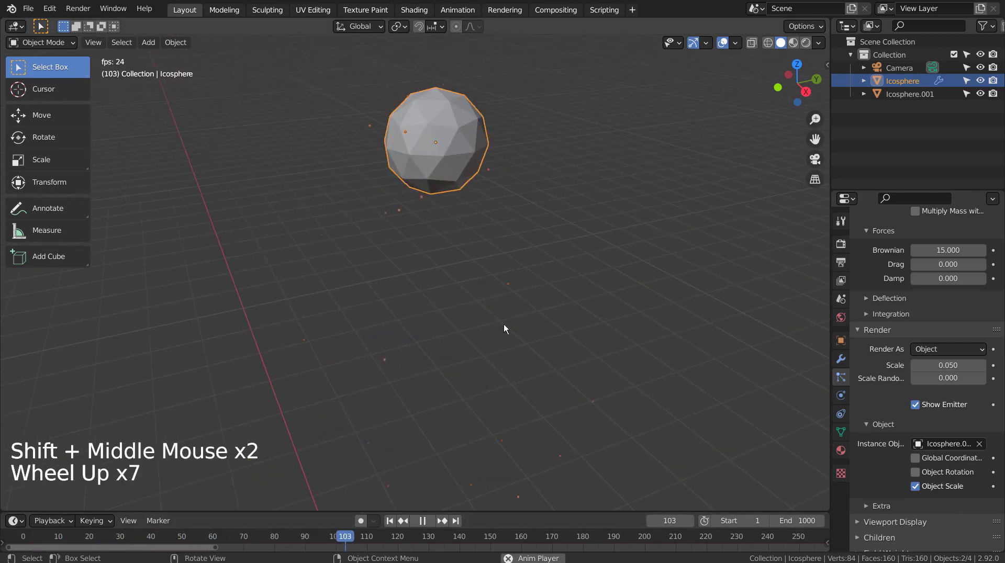
scroll(503, 325, "down", 3)
scroll(501, 325, "down", 3)
middle_click_drag(545, 390, 529, 308, "shift")
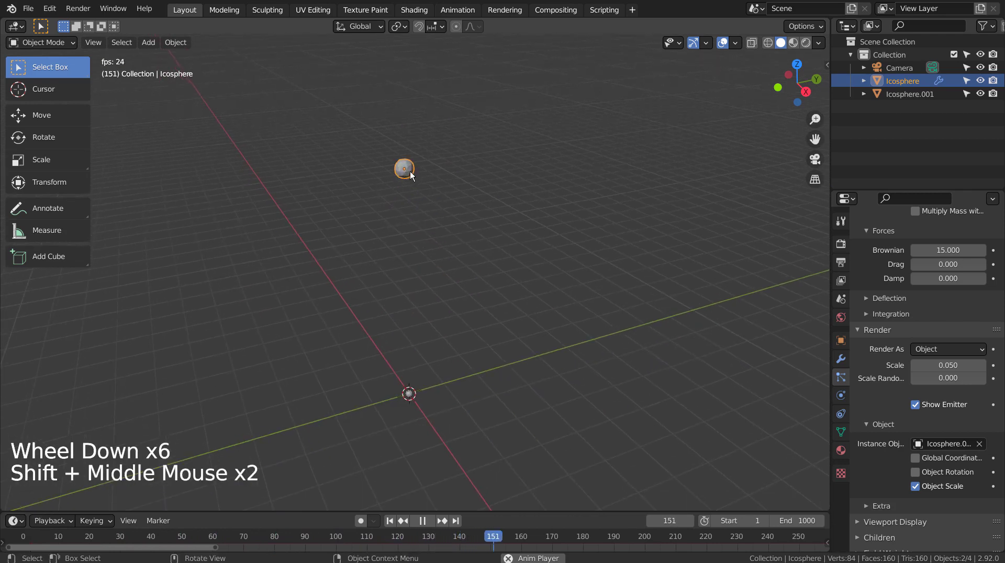
left_click(397, 166)
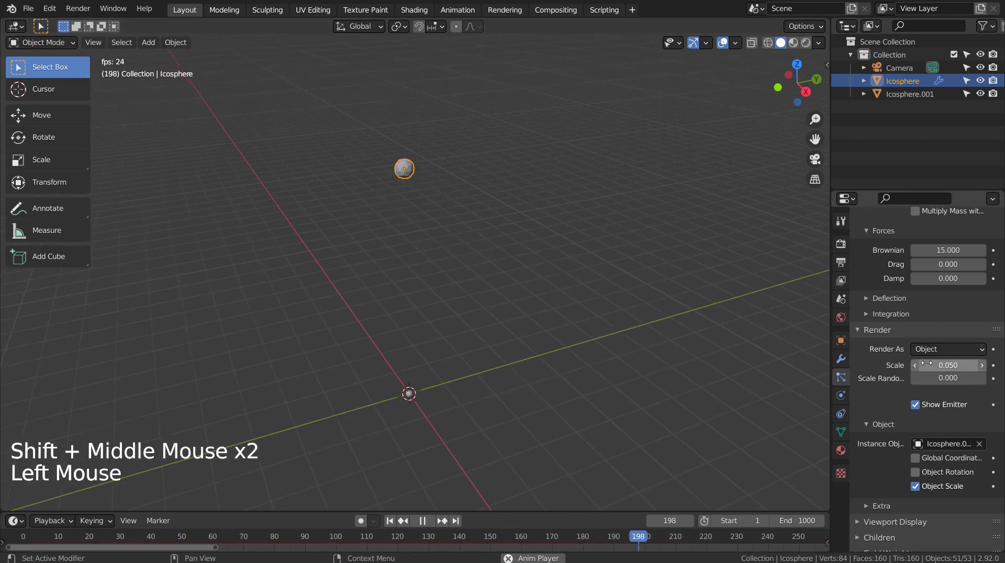
left_click(422, 521)
left_click(390, 520)
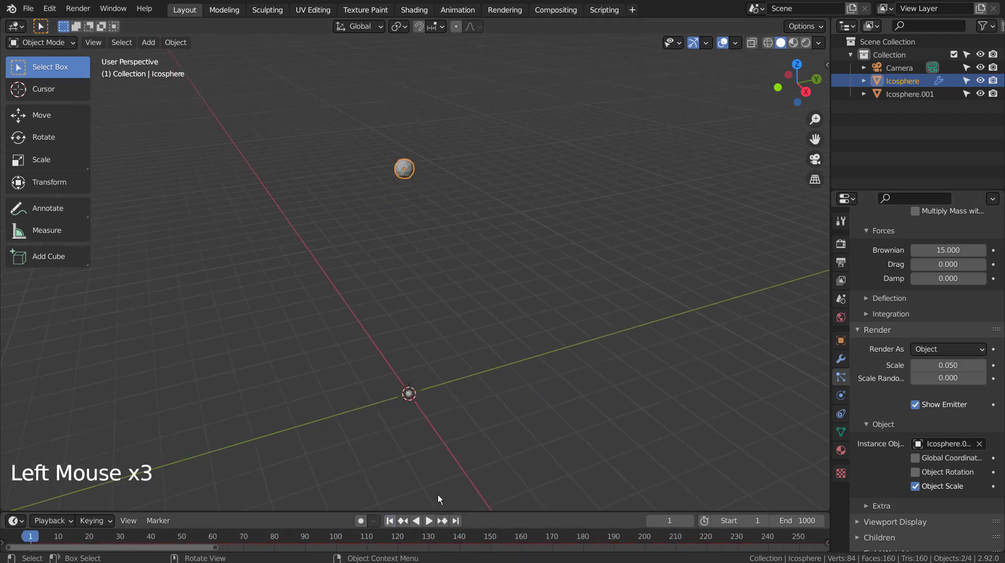
Set the emitted particles' Lifetime to 100 frames
scroll(860, 430, "down", 4)
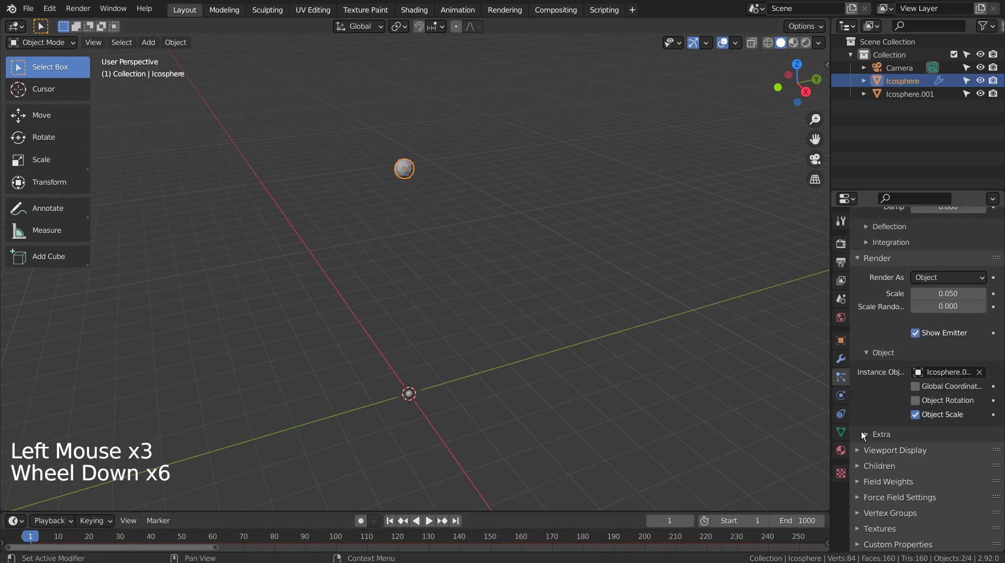
scroll(861, 432, "up", 4)
scroll(861, 431, "up", 9)
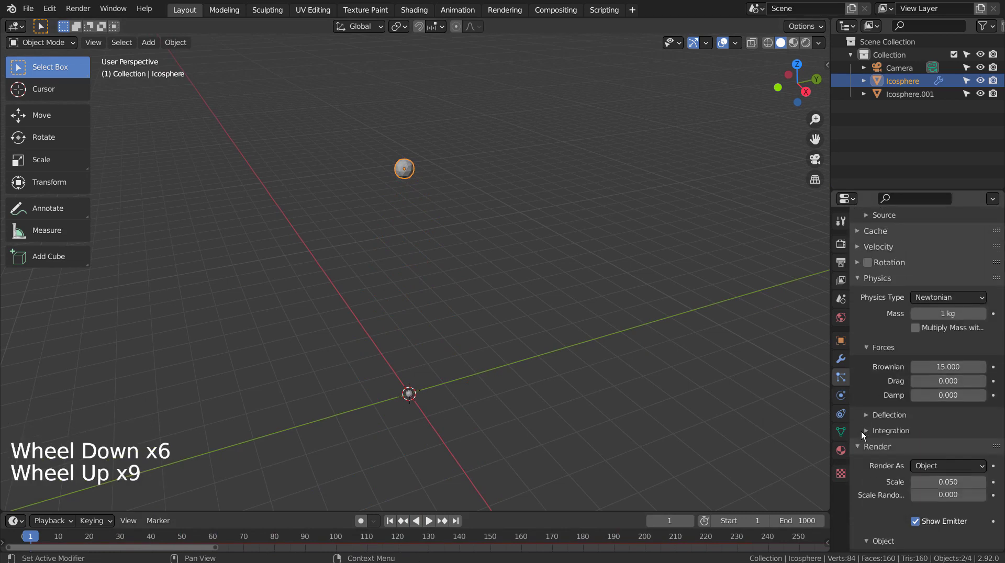
scroll(862, 432, "up", 5)
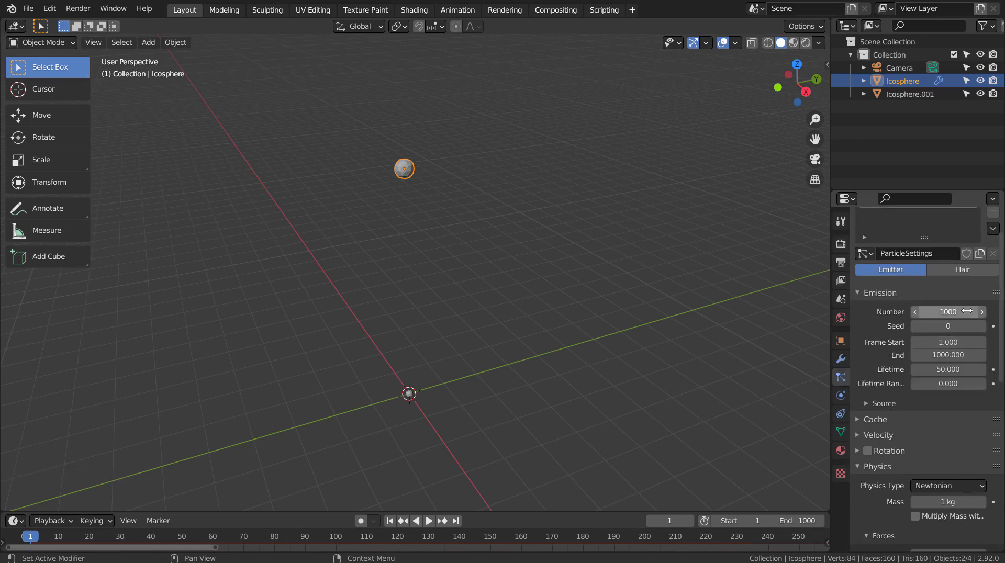
scroll(966, 311, "down", 5)
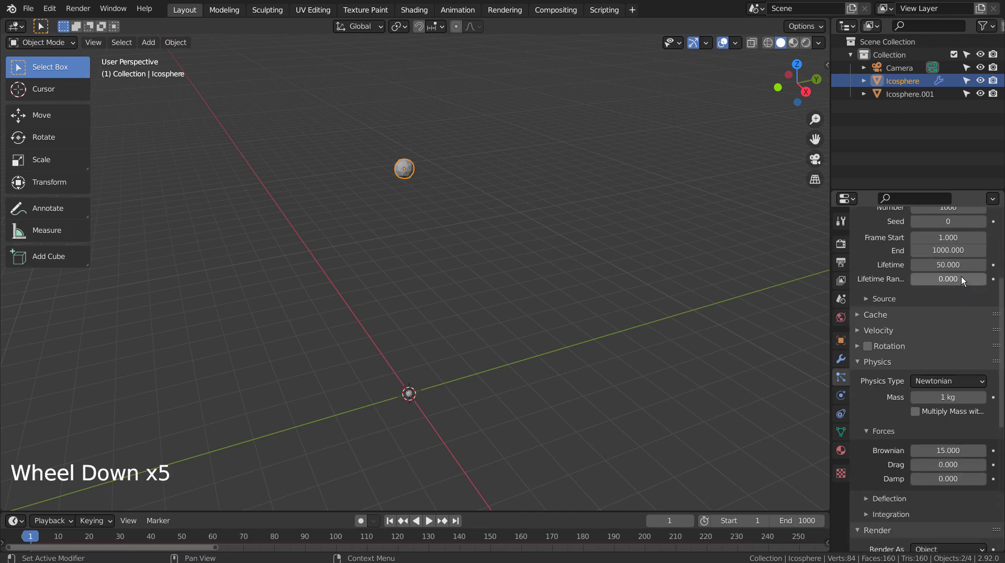
left_click(950, 265)
type("100")
key("Return")
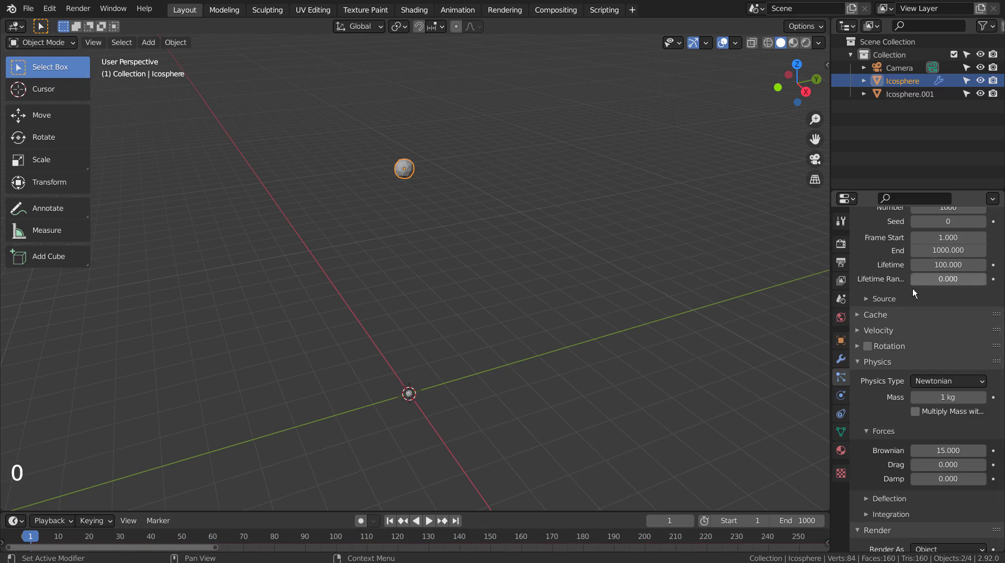
Set the particles' render scale to 0.08 and play the animation to check their size
scroll(867, 334, "down", 6)
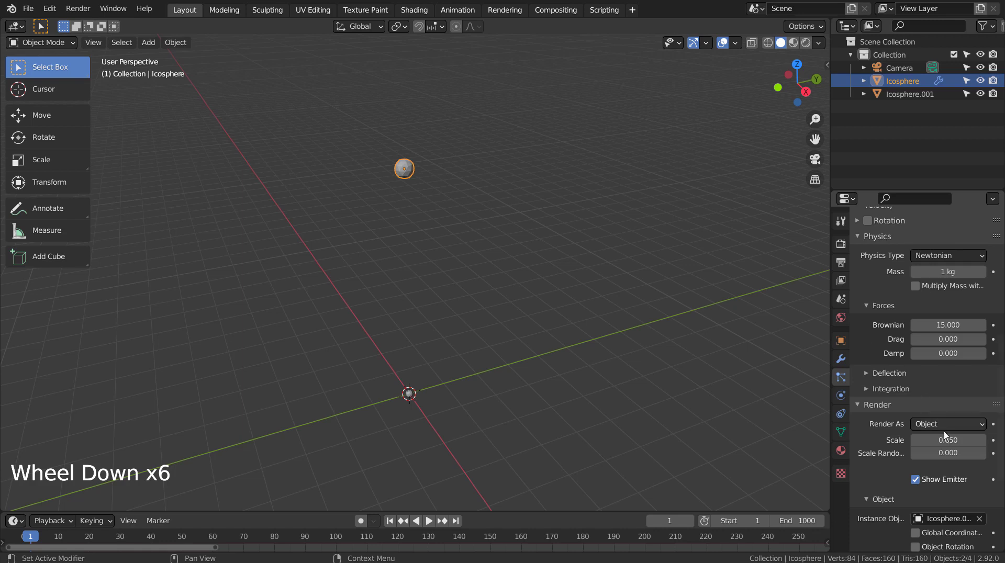
left_click(955, 443)
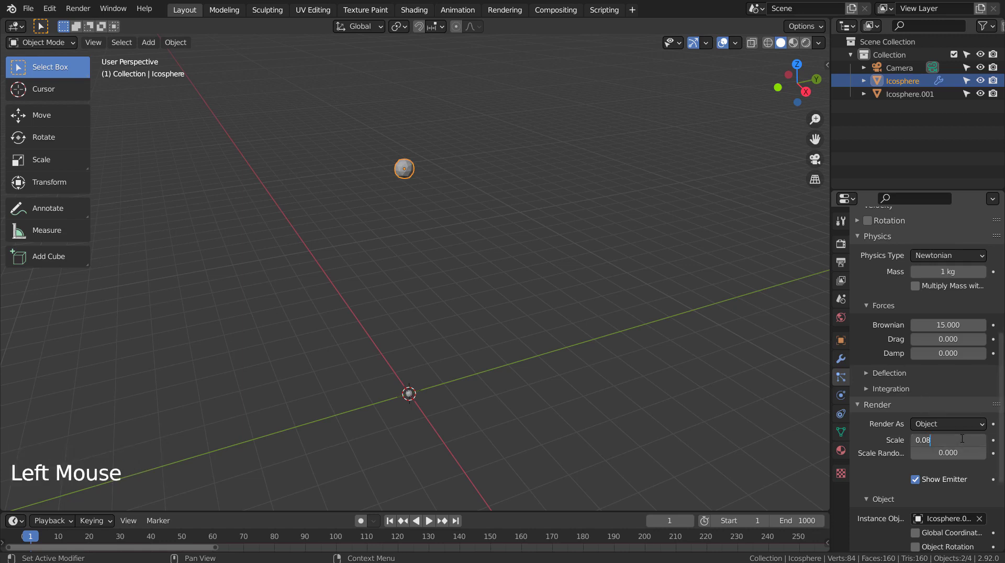
key("Return")
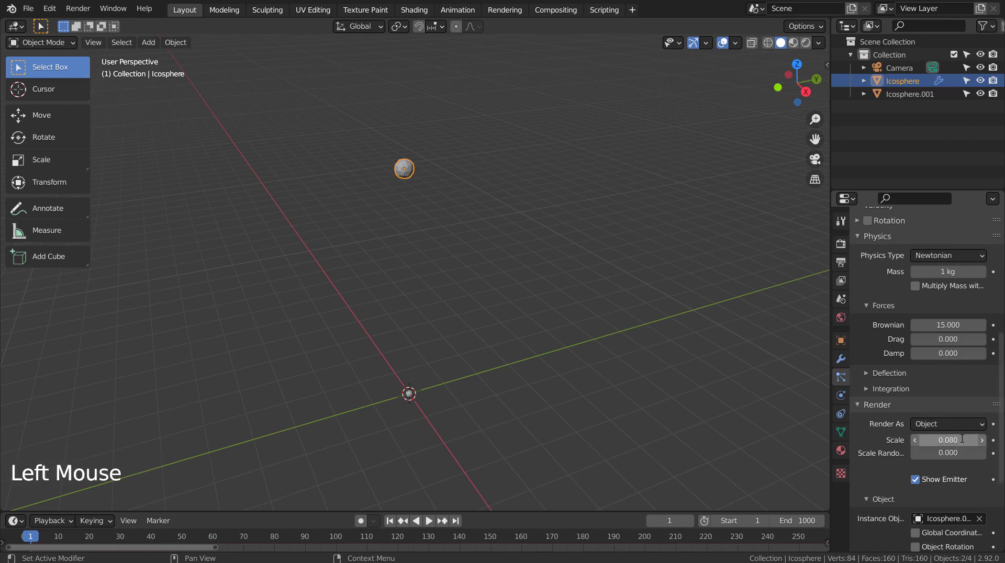
left_click(428, 522)
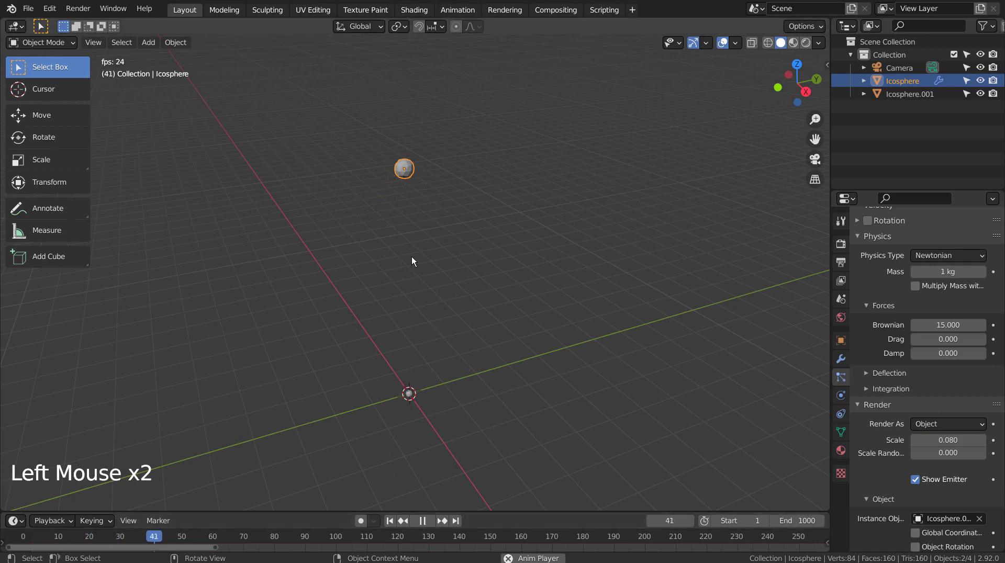
Inspect the playing particles around the emitter from the front and try a particle render scale of 0.1
middle_click_drag(436, 269, 400, 225)
middle_click(401, 225)
key("KP_1")
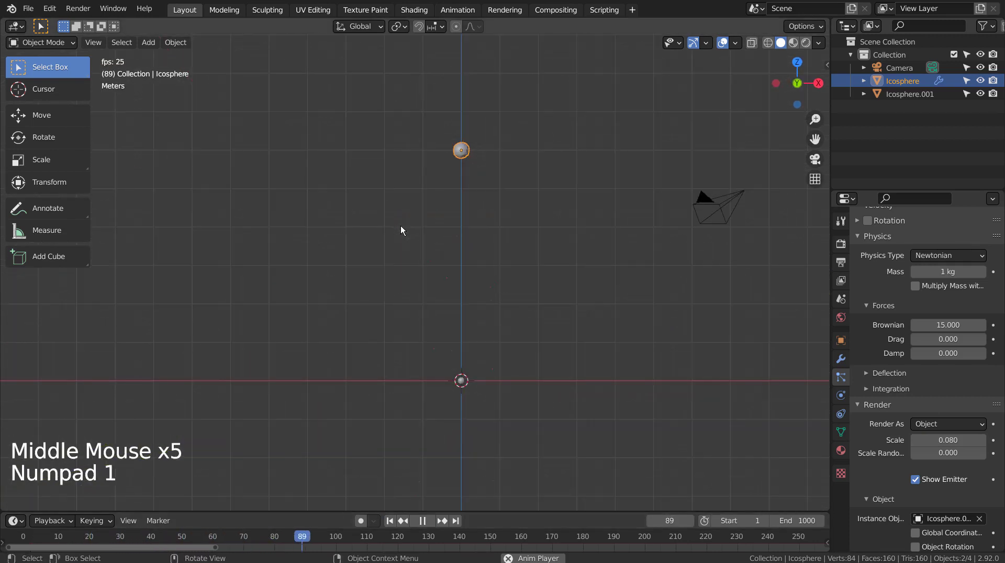
scroll(498, 175, "up", 4)
middle_click_drag(498, 174, 433, 370, "shift")
scroll(433, 370, "up", 3)
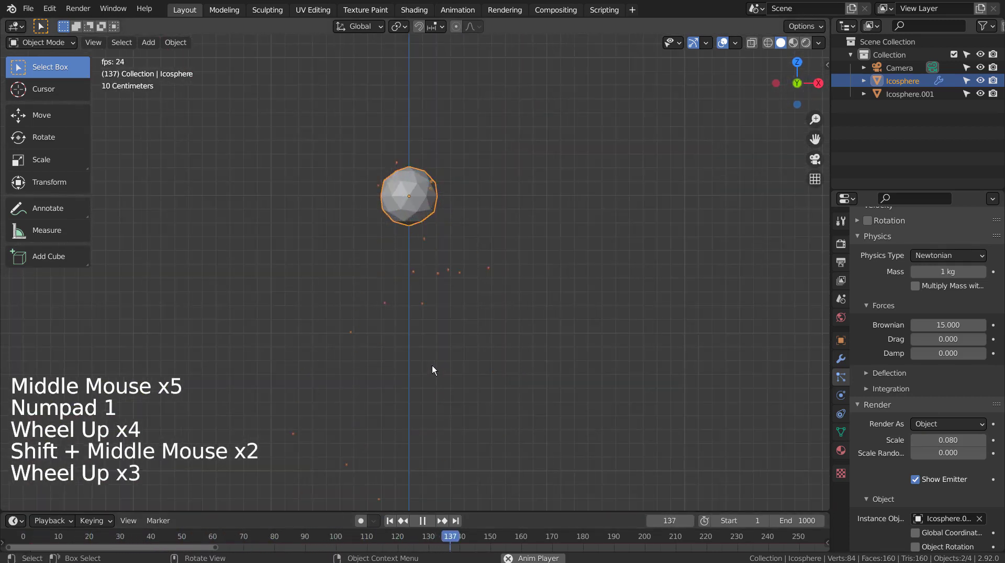
left_click(953, 439)
left_click(956, 438)
key("BackSpace")
key("BackSpace")
type("1")
key("Return")
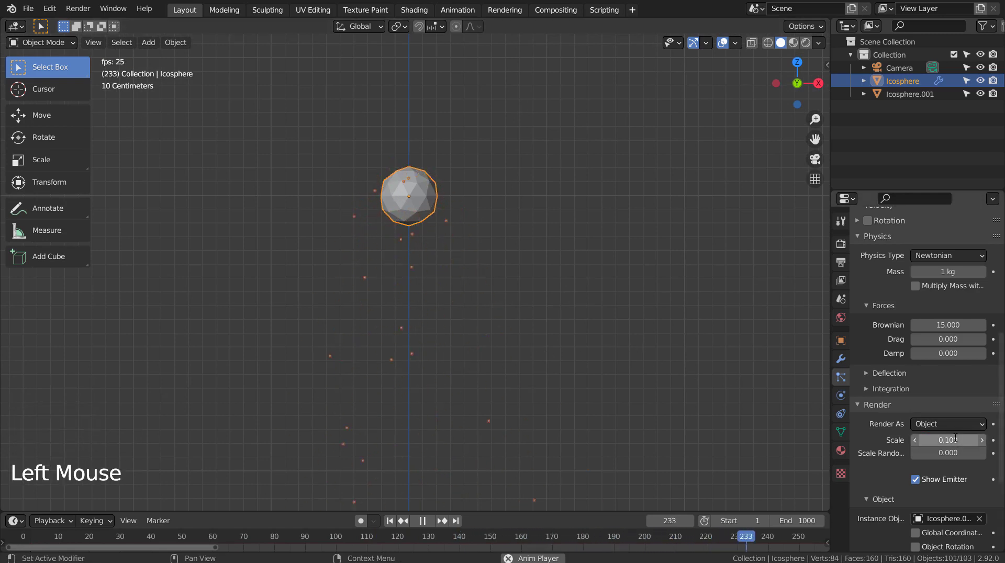
Try a particle render scale of 0.3 and settle on 0.2
double_click(955, 438)
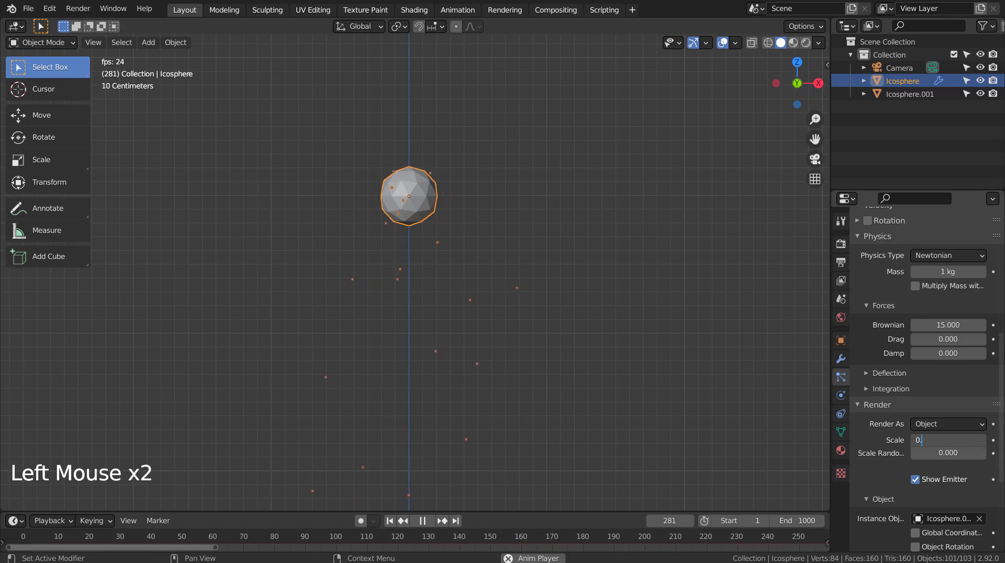
key("Return")
left_click(955, 439)
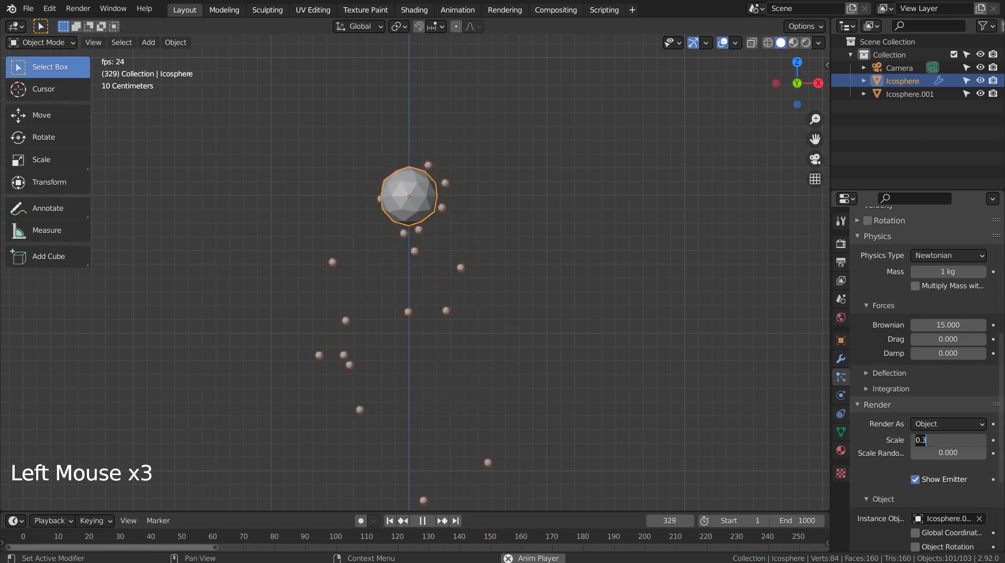
type("0.2")
key("Return")
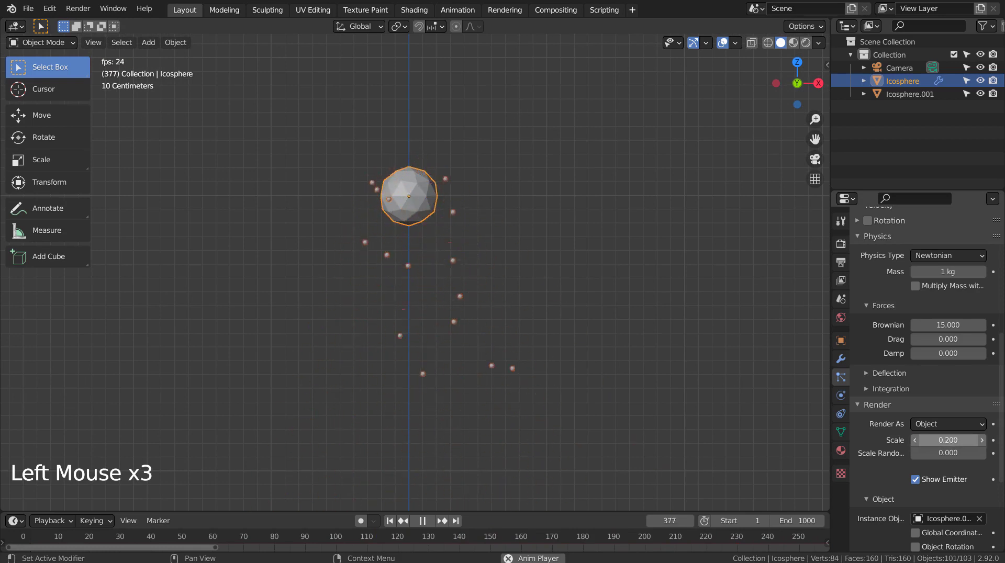
Set the particle emission number to 5000 and check the particle stream in the running playback
scroll(932, 382, "up", 10)
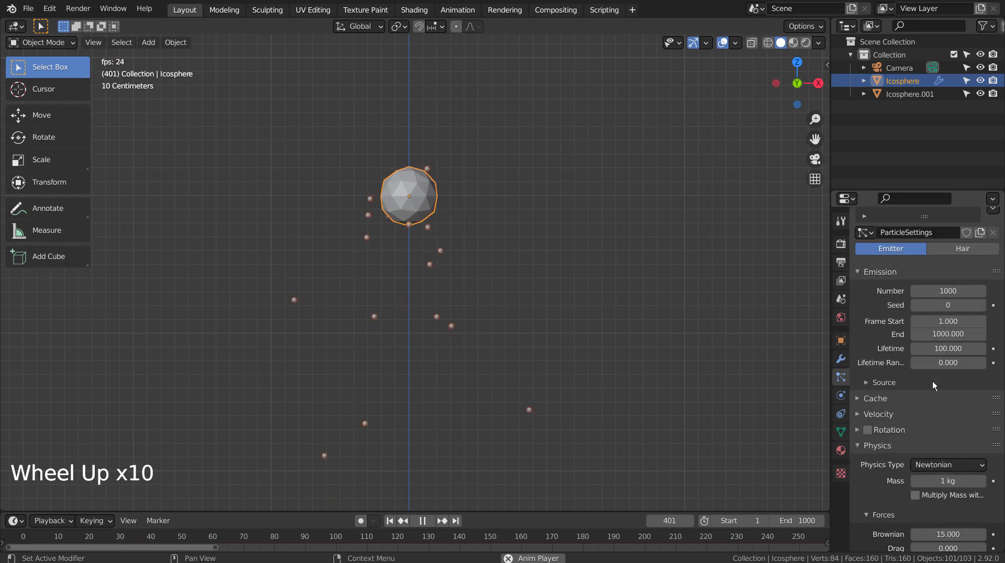
left_click(935, 291)
type("5000")
key("Return")
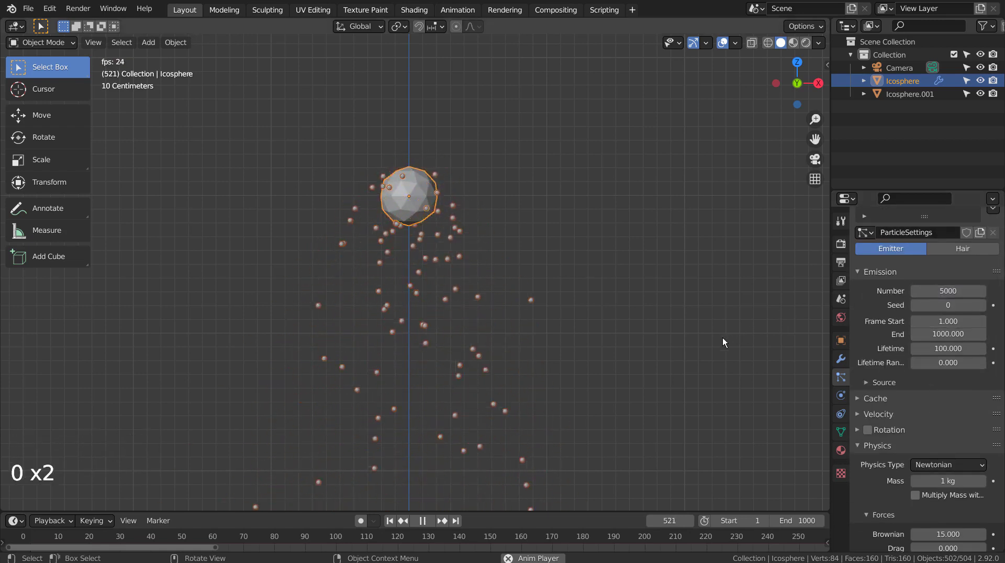
scroll(678, 359, "down", 10)
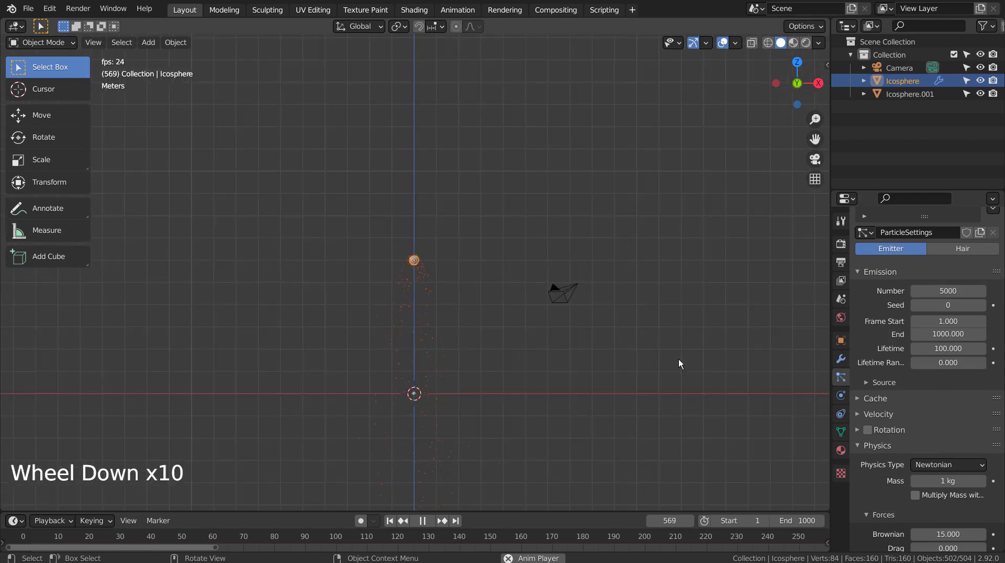
scroll(678, 364, "up", 6)
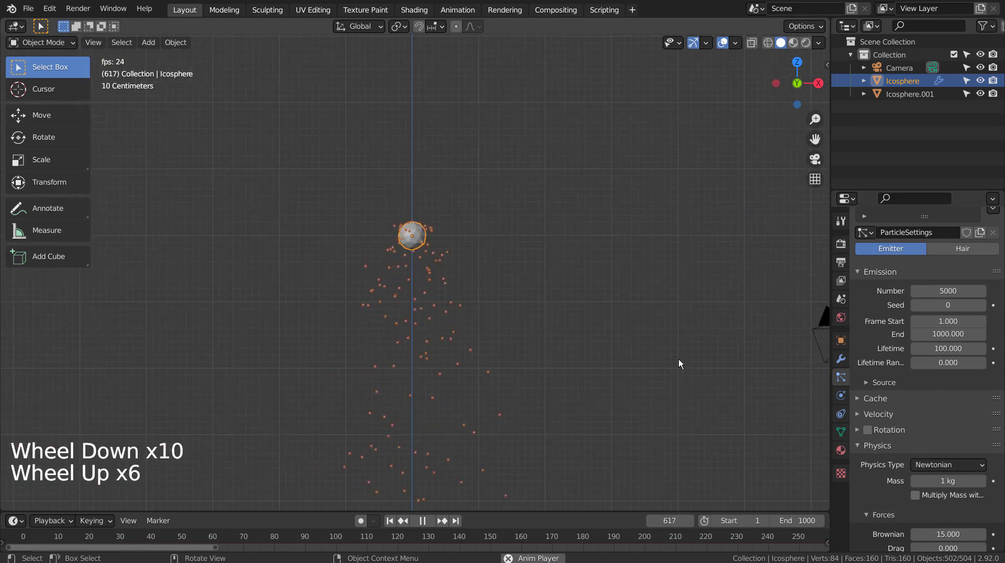
Scale the emitter ico sphere down to a fraction of its size
left_click(437, 243)
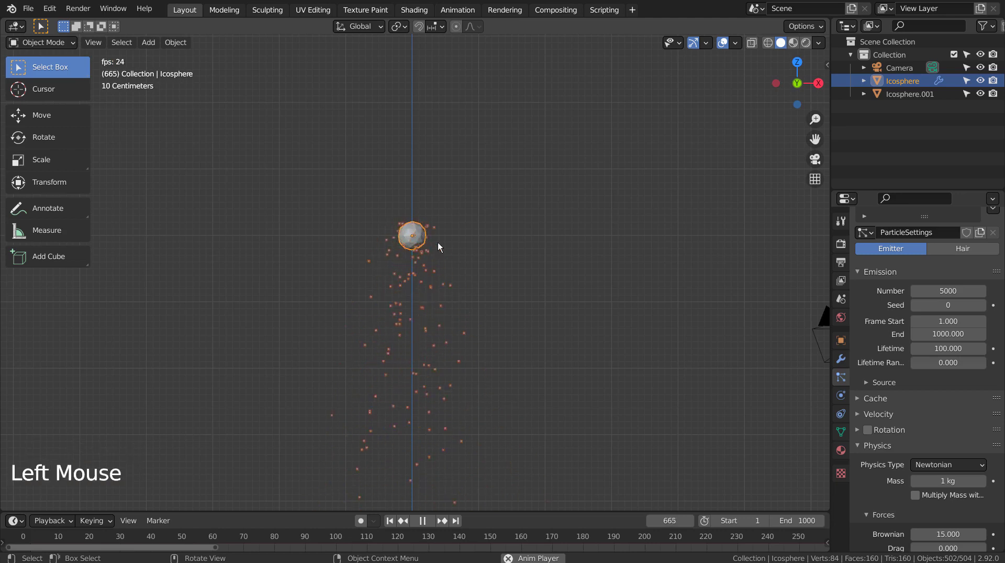
key("s")
left_click(488, 267)
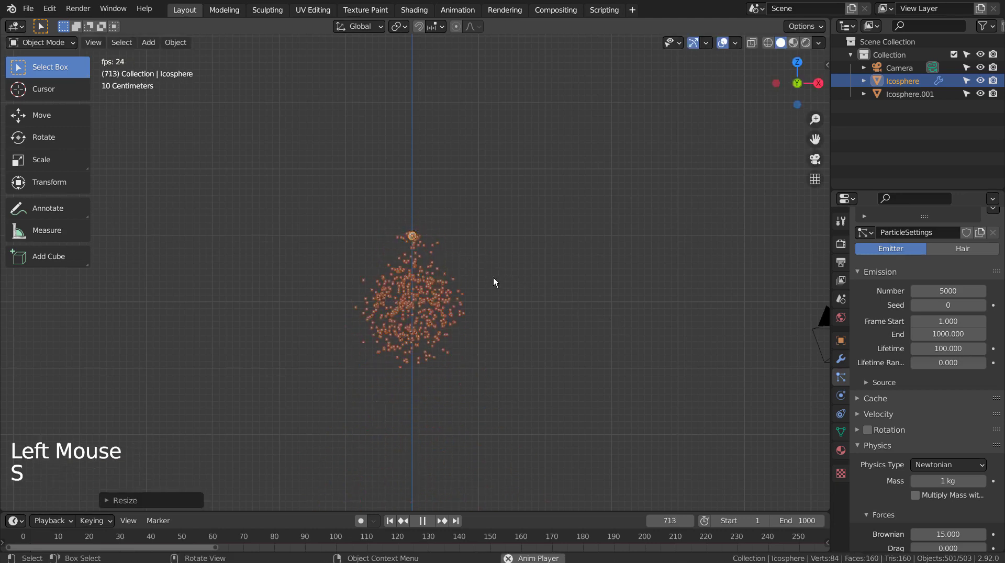
Replay the animation to check the particles from the smaller emitter, stop it, and return to the first frame
left_click(419, 519)
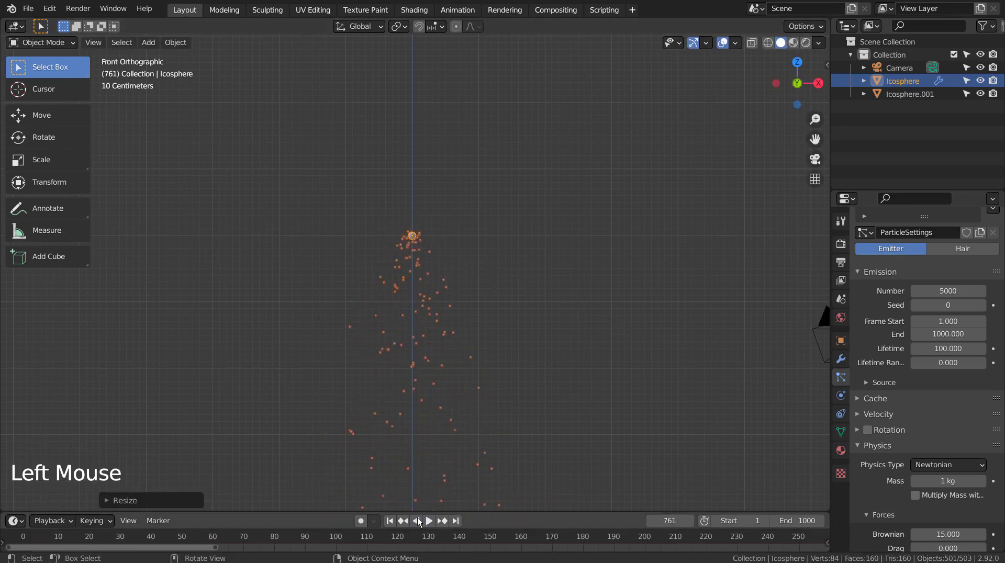
left_click(429, 521)
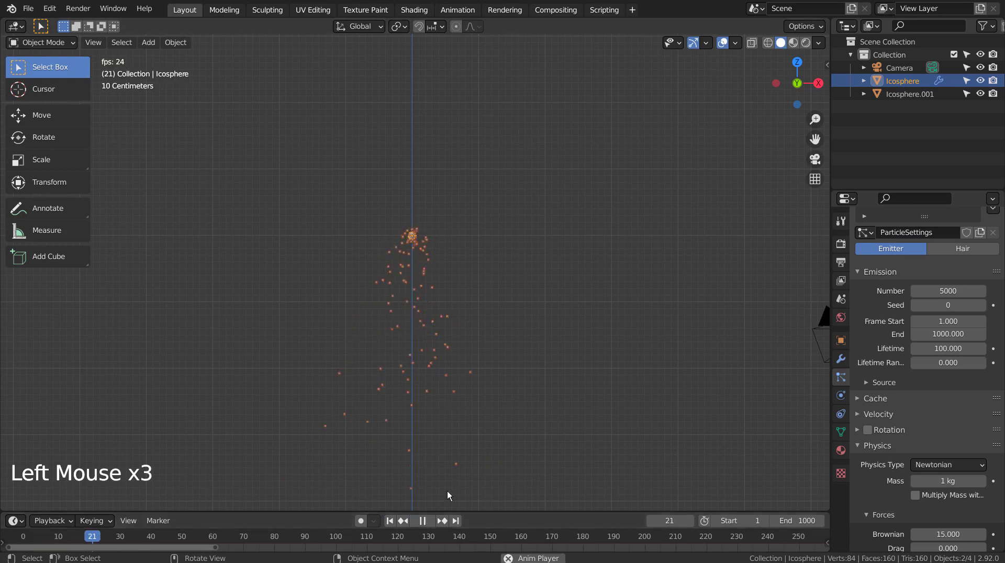
scroll(508, 428, "down", 3)
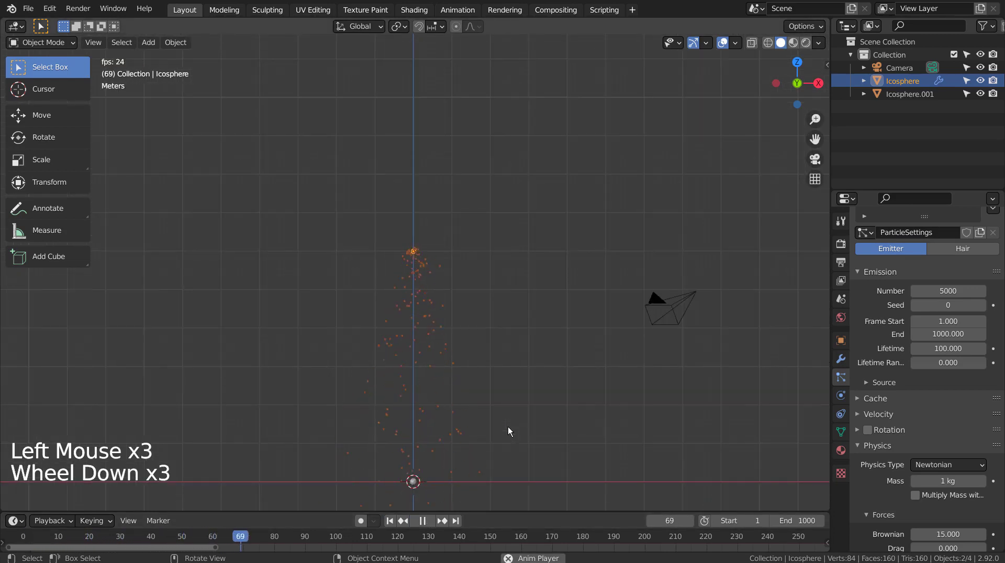
scroll(508, 427, "up", 2)
left_click(423, 520)
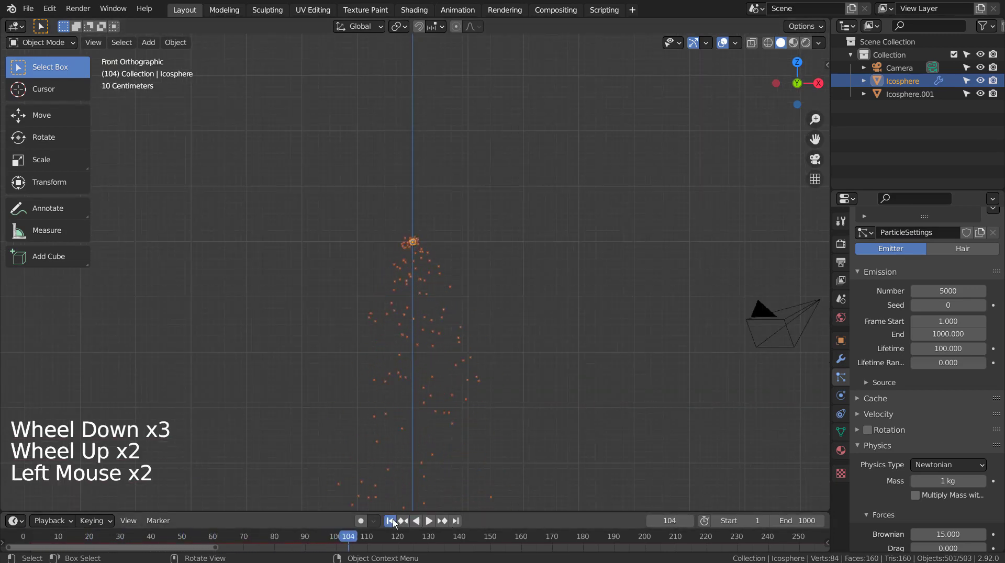
left_click(390, 521)
Select the small ico sphere at the origin and create a new material for it in the Shading workspace
scroll(431, 453, "down", 3)
left_click(413, 451)
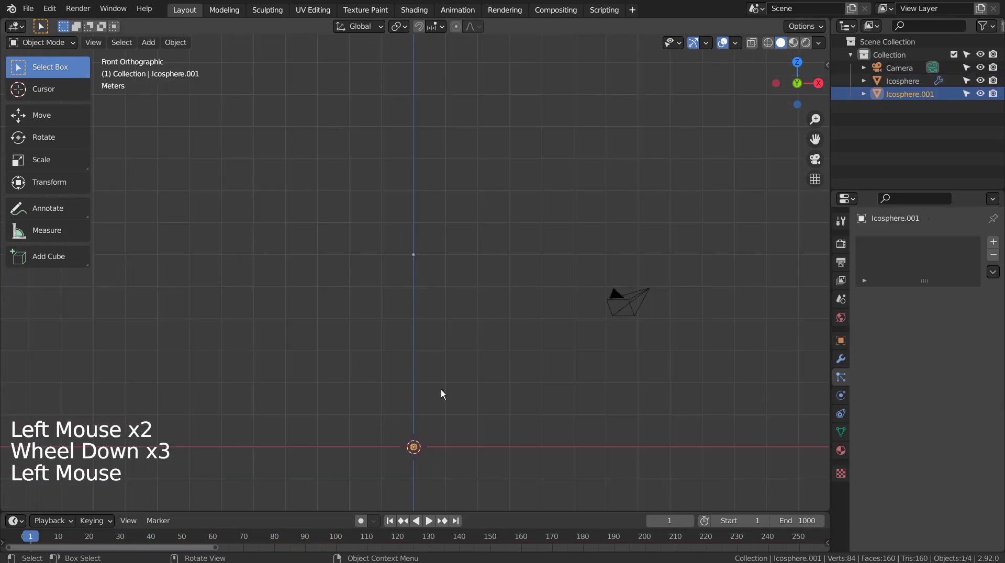
double_click(415, 12)
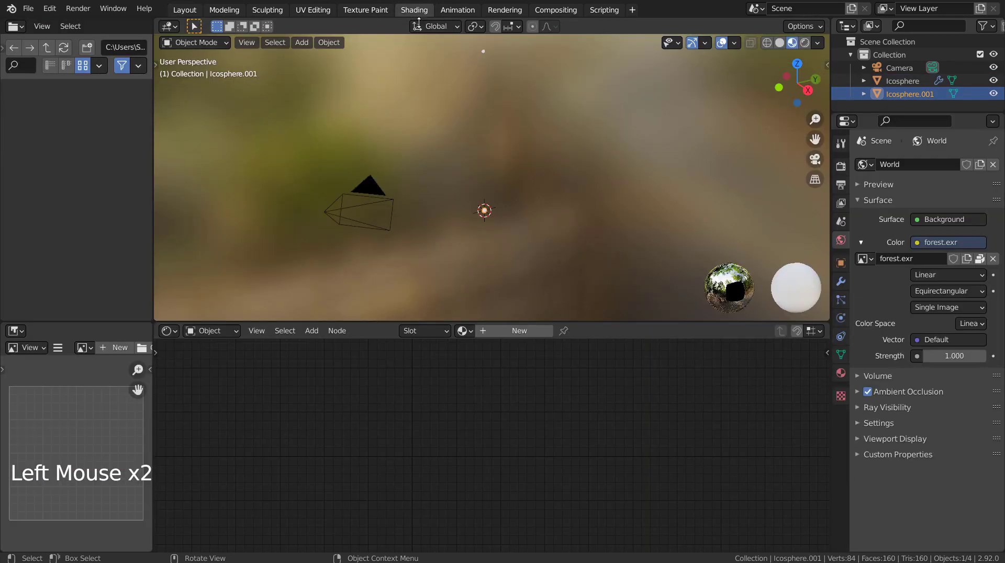
left_click(513, 337)
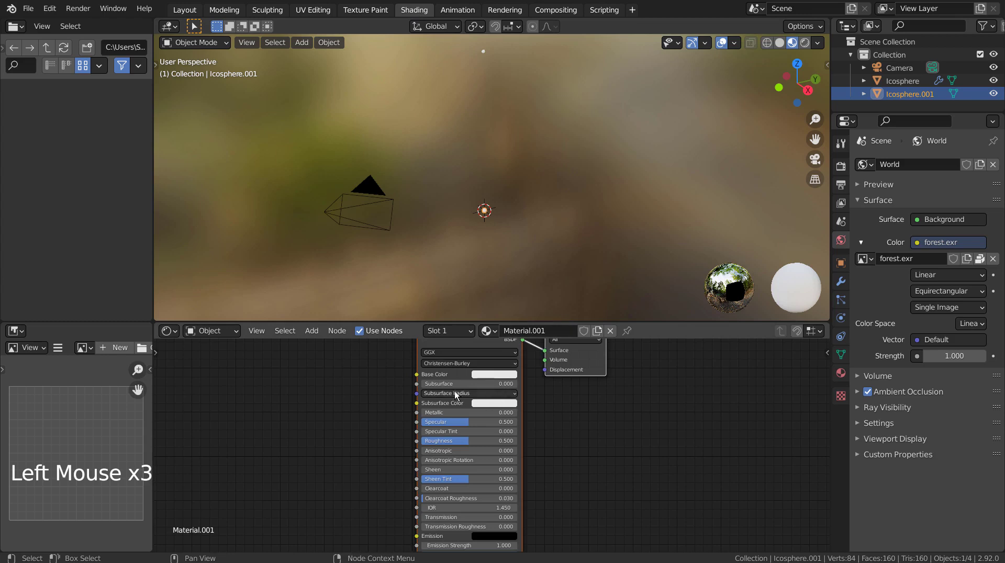
Replace the material's Principled BSDF with an Emission shader connected to the Material Output's Surface
left_click(454, 373)
key("x")
middle_click_drag(457, 372, 448, 398, "shift")
key("shift+a")
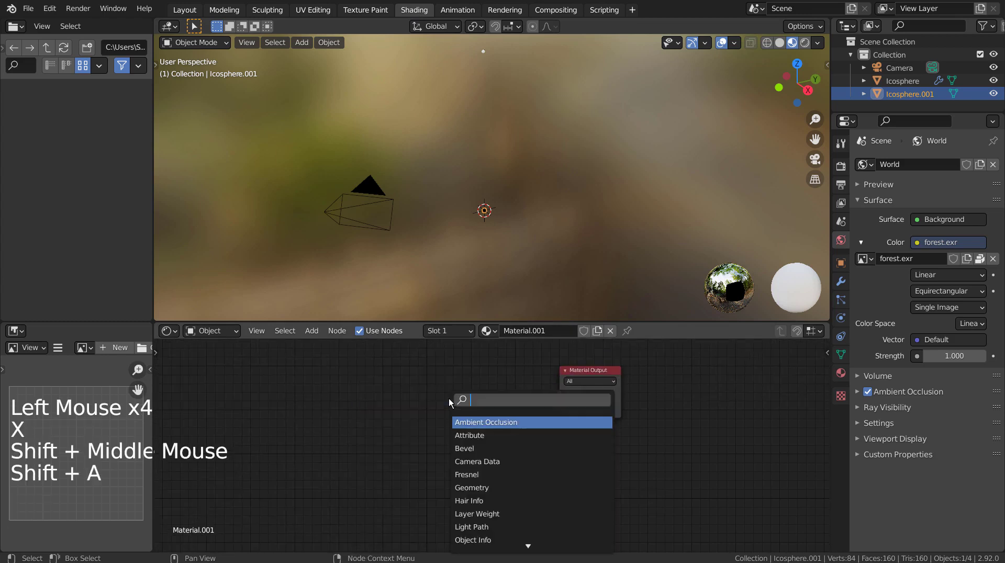
type("e")
key("Return")
left_click(448, 398)
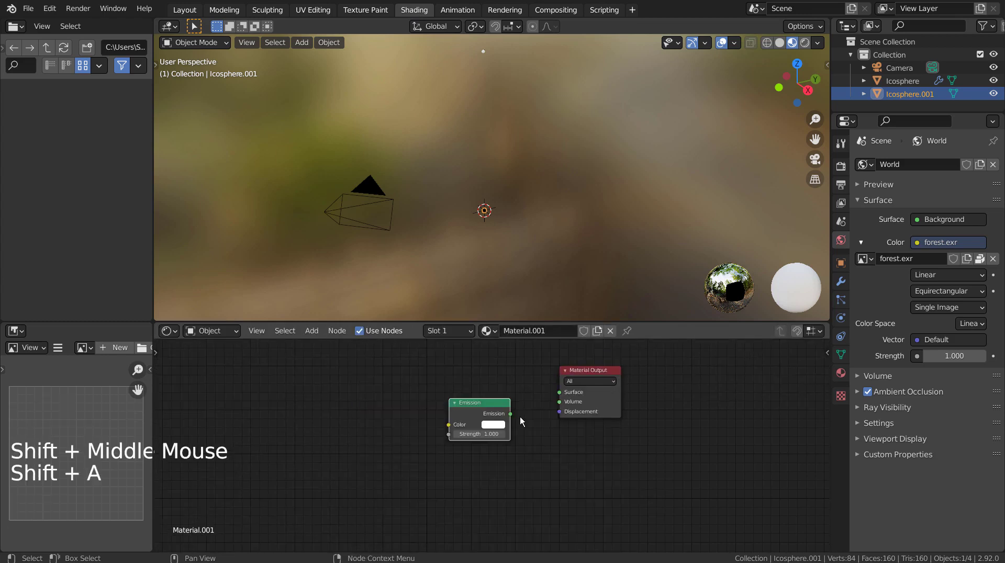
left_click_drag(509, 416, 559, 392)
left_click_drag(476, 407, 487, 380)
Add a ColorRamp node in front of the Emission node
key("shift+a")
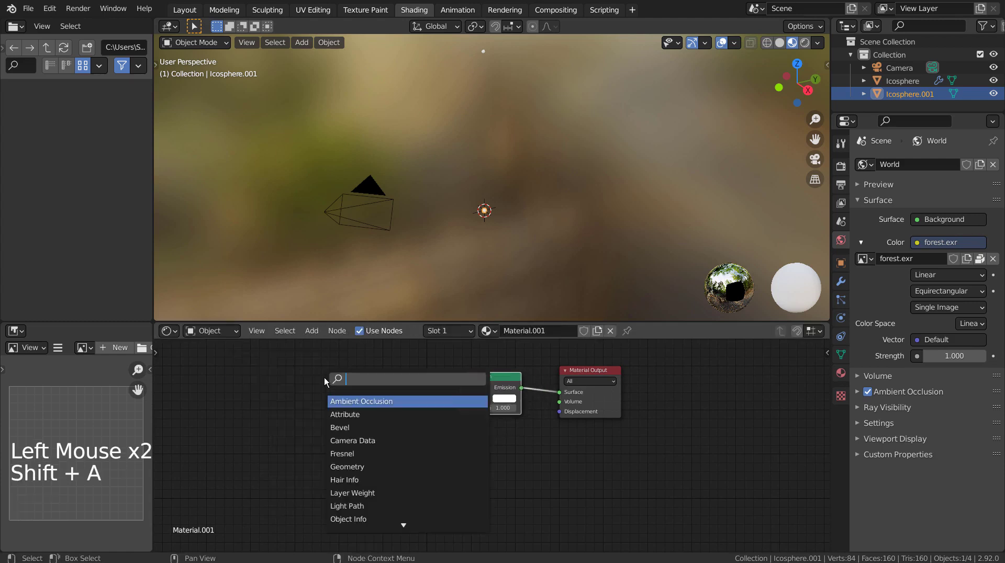
type("col")
key("Down")
key("Return")
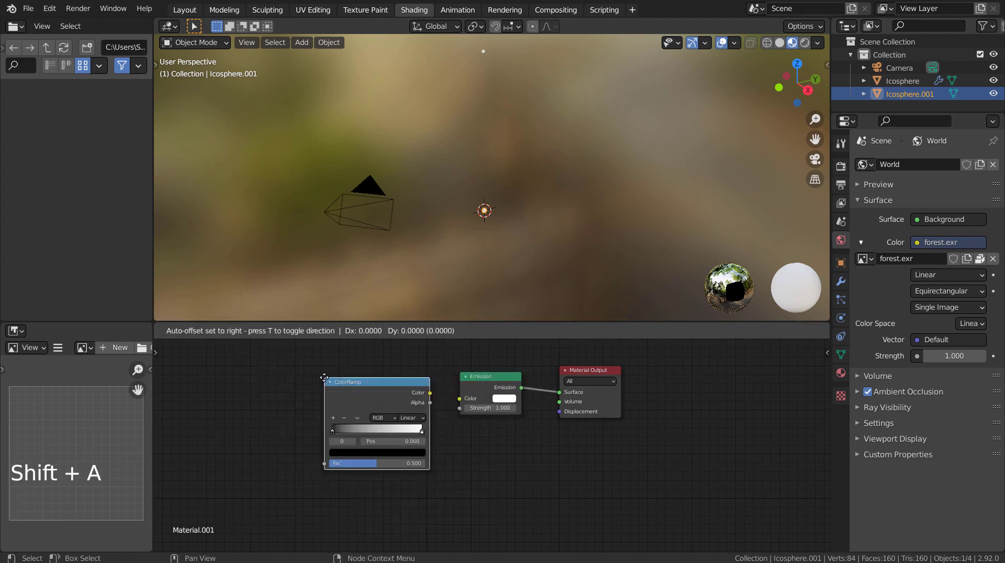
left_click(324, 378)
Add an Object Info node in front of the ColorRamp node
key("shift+a")
left_click(237, 362)
type("p")
key("BackSpace")
type("obj")
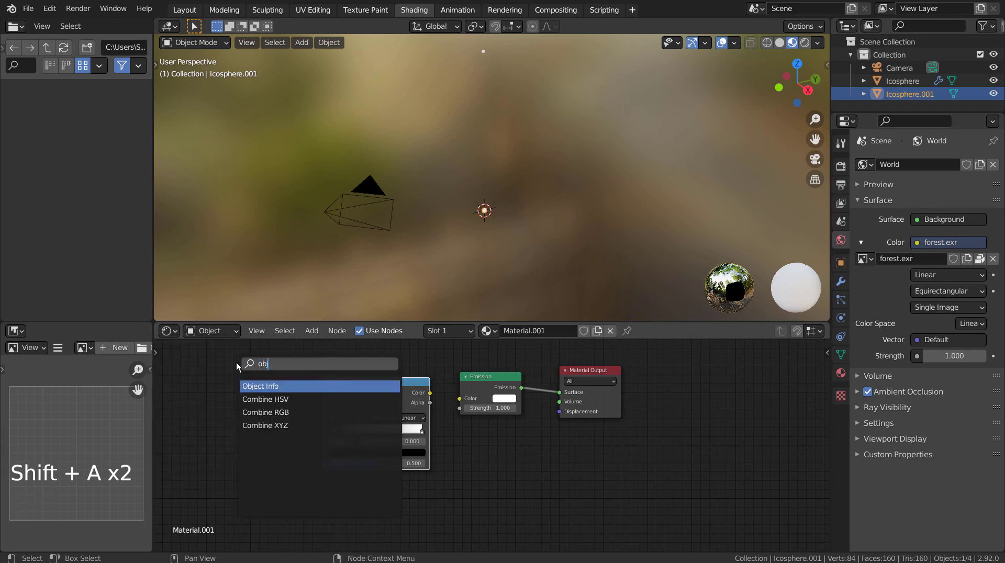
key("Return")
left_click(202, 383)
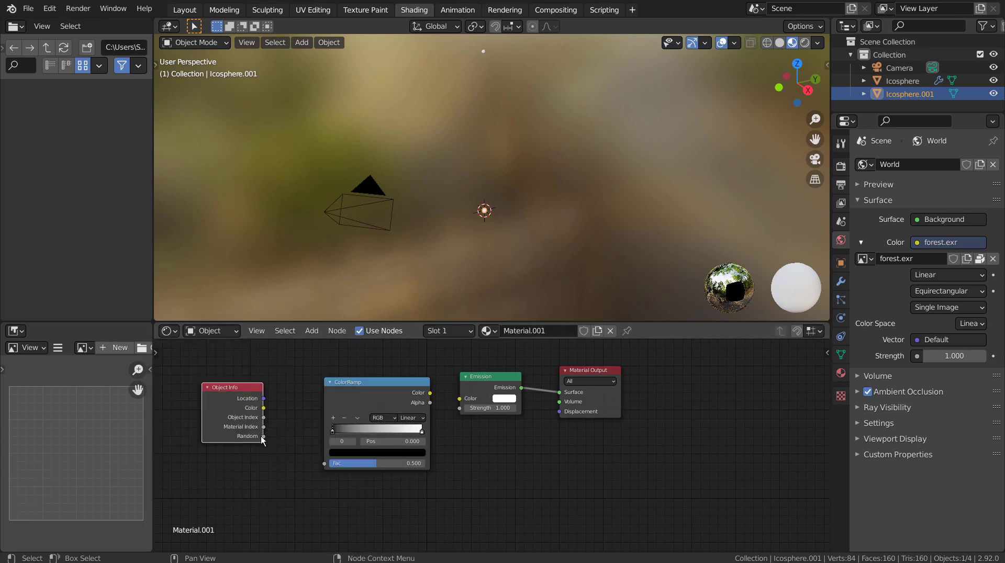
Link Object Info's Random to the ColorRamp's Fac and the ramp's Color to the Emission Color, with emission strength 35
left_click_drag(263, 436, 351, 461)
left_click_drag(430, 393, 460, 399)
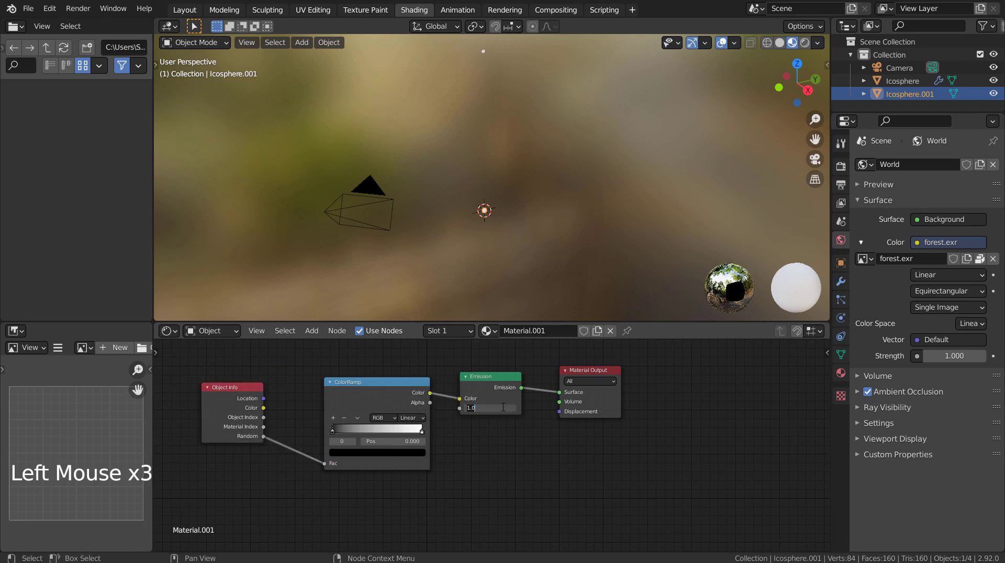
type("35")
key("Return")
Switch the render engine from Cycles to Eevee and enable Bloom
left_click(840, 166)
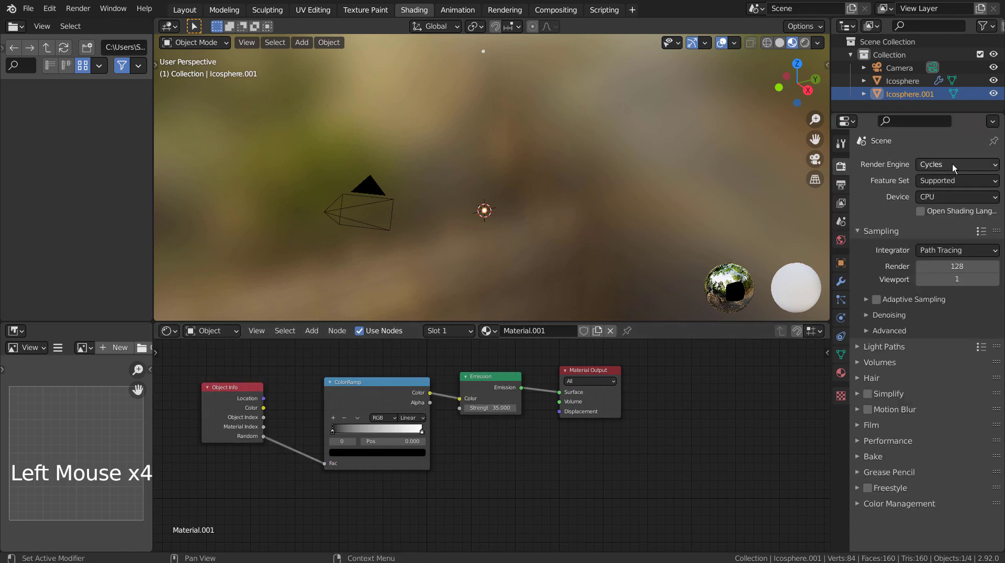
left_click(953, 165)
left_click(955, 178)
left_click(868, 269)
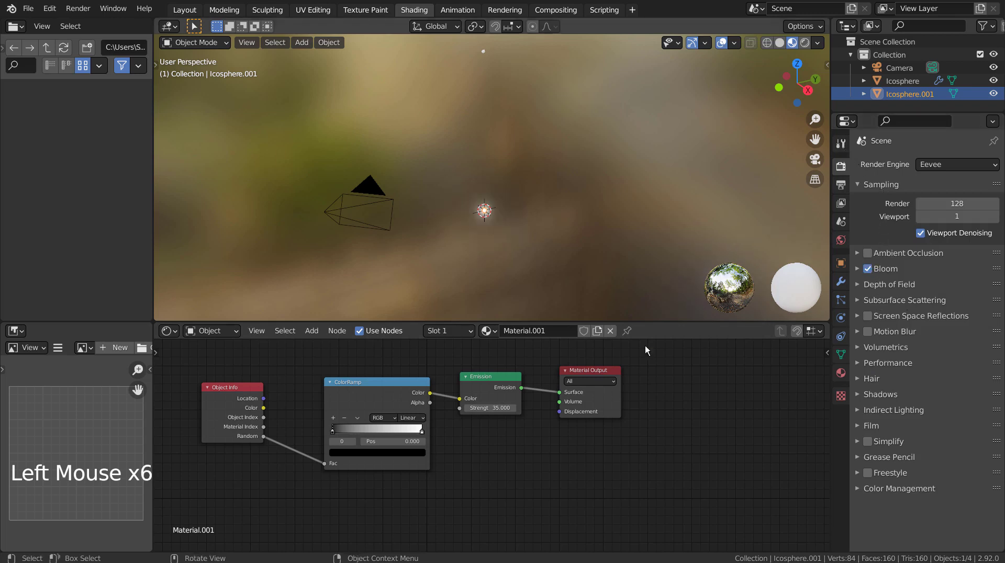
Add three more stops to the ColorRamp and space out the middle ones
left_click(332, 430)
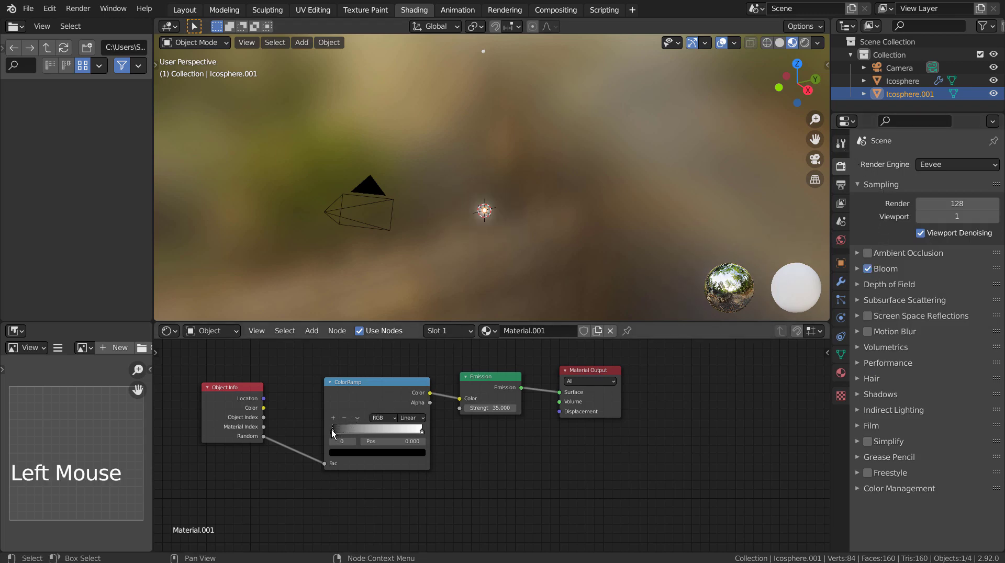
left_click(332, 419)
left_click(332, 418)
left_click(333, 418)
left_click(357, 431)
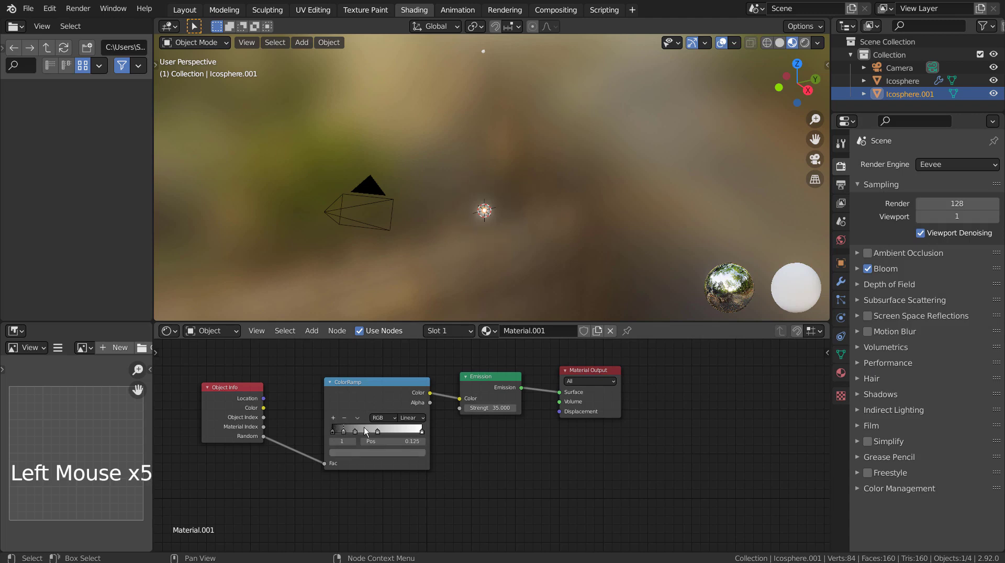
left_click(380, 432)
Move the ColorRamp's first stop to 0.072 and last stop to 0.938, and set the interpolation to Constant
mouse_move(357, 433)
left_mouse_down()
mouse_move(373, 432)
mouse_move(338, 432)
left_mouse_up()
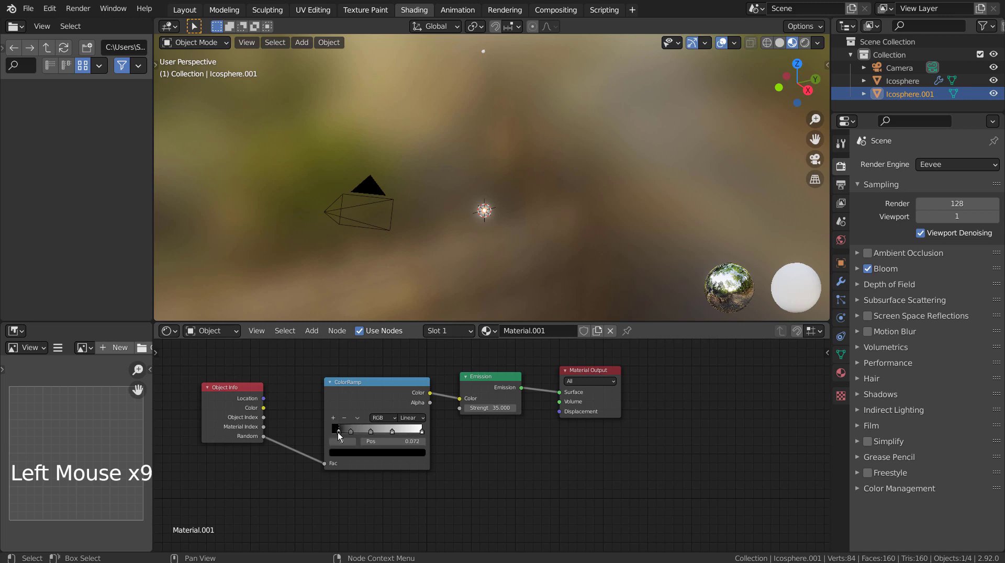
left_click_drag(417, 432, 414, 431)
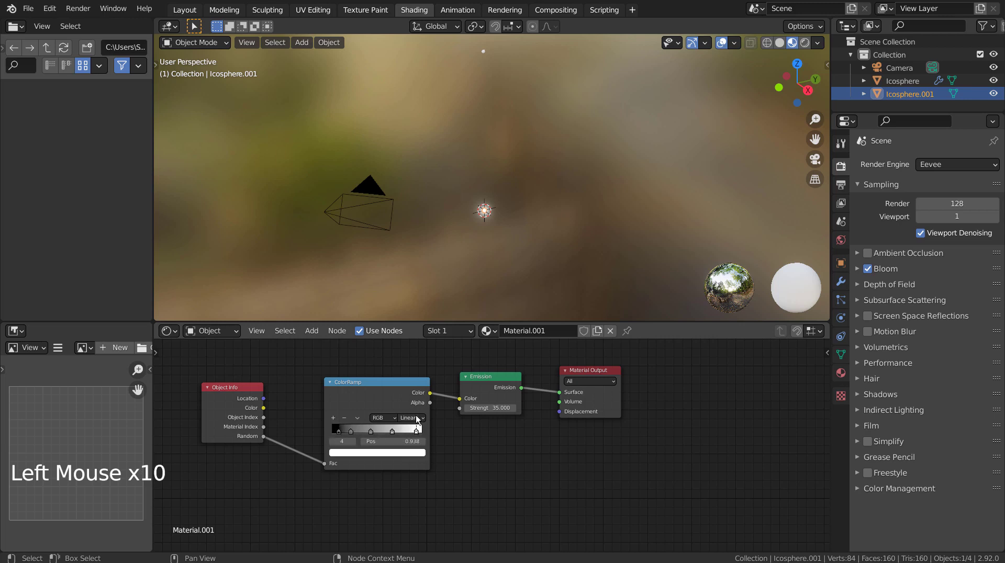
left_click(417, 418)
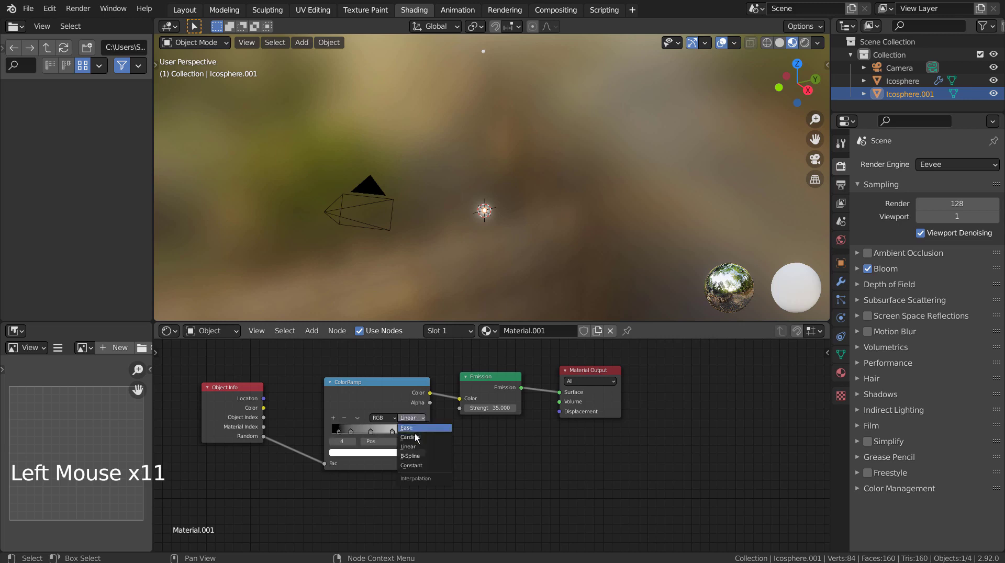
left_click(425, 465)
Color the ColorRamp's first stop bright red and its second stop yellow, both at full brightness
left_click(339, 432)
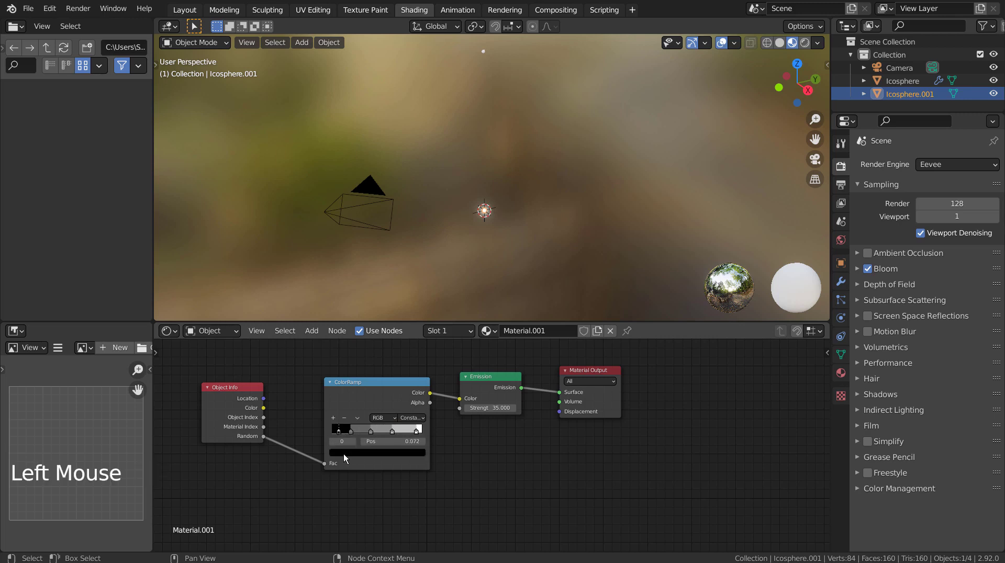
left_click(343, 454)
left_click_drag(407, 374, 405, 327)
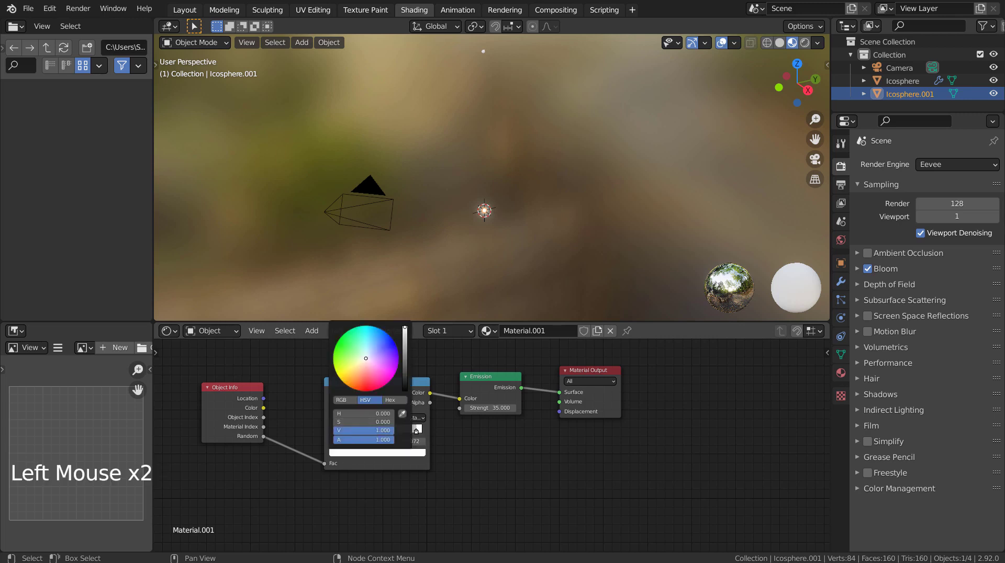
left_click(369, 386)
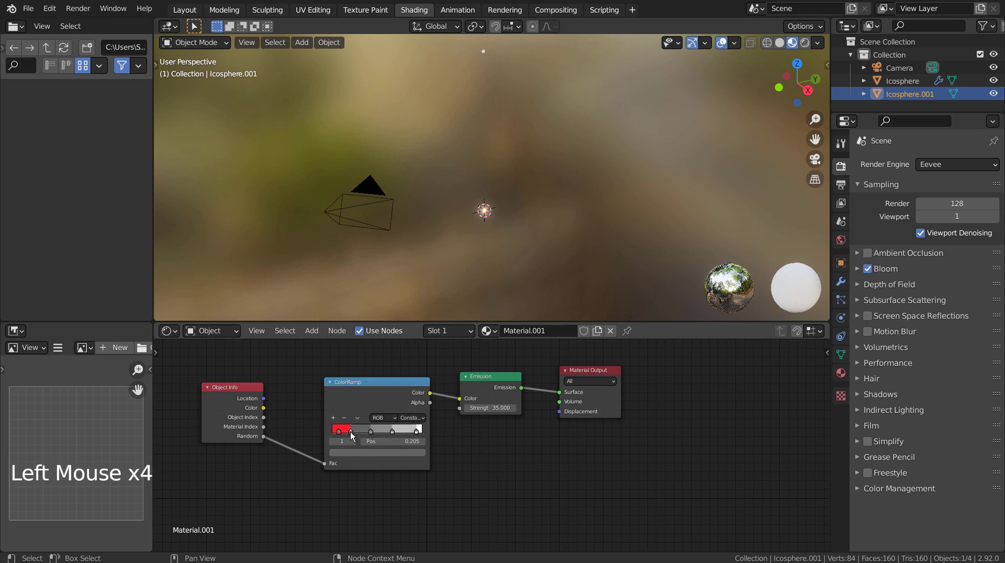
left_click(364, 452)
left_click_drag(407, 376, 405, 326)
left_click(346, 373)
left_click(471, 465)
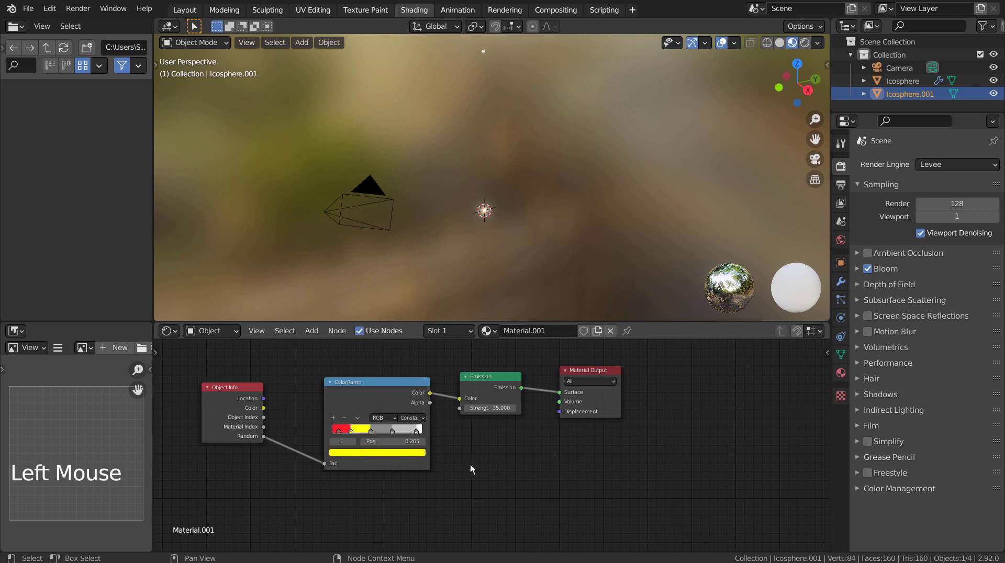
Color the ColorRamp's third stop green and its fourth stop blue, both at full brightness
left_click(372, 431)
left_click(375, 454)
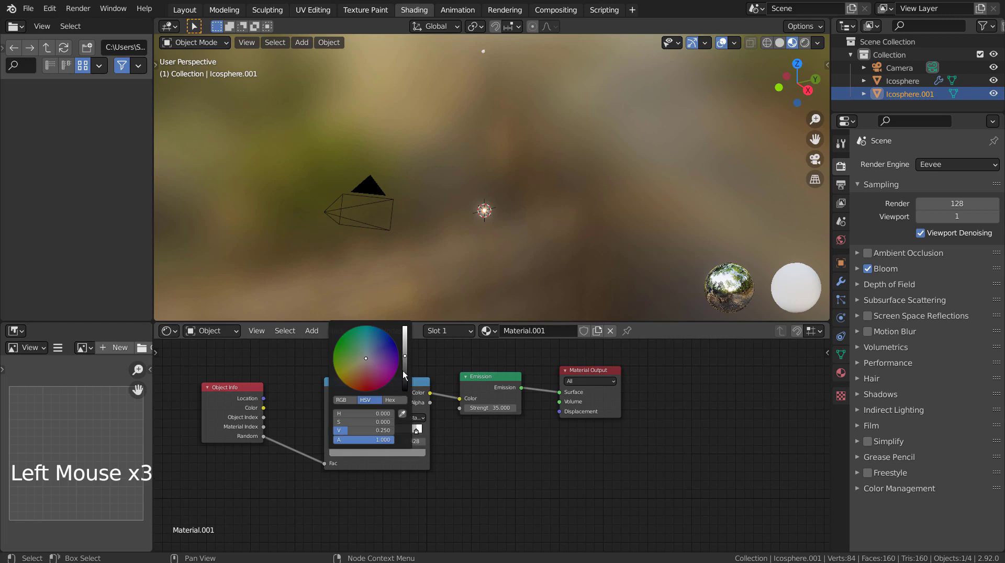
left_click_drag(404, 364, 404, 325)
left_click_drag(346, 340, 337, 341)
left_click(486, 476)
left_click(393, 431)
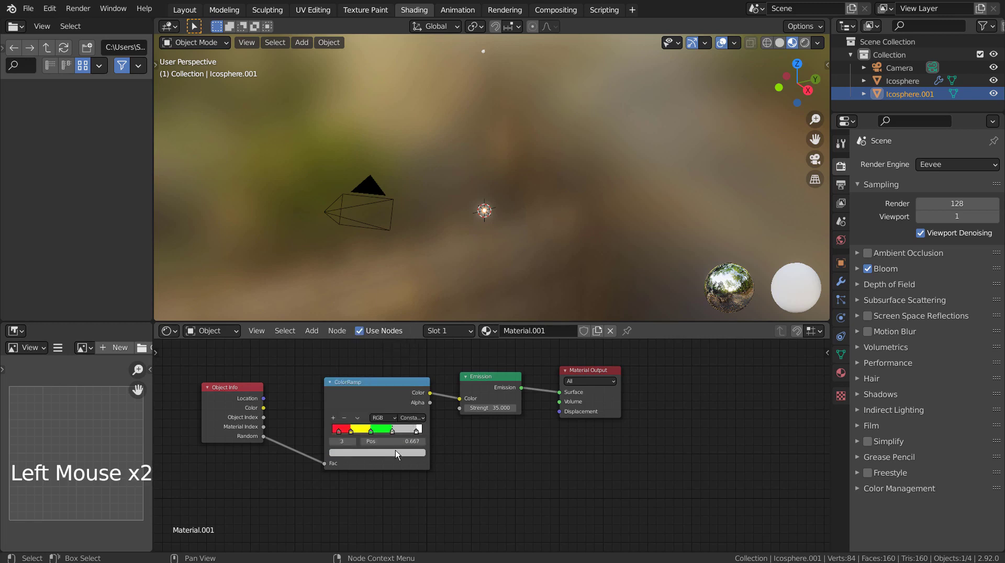
left_click(395, 450)
left_click_drag(406, 361, 404, 325)
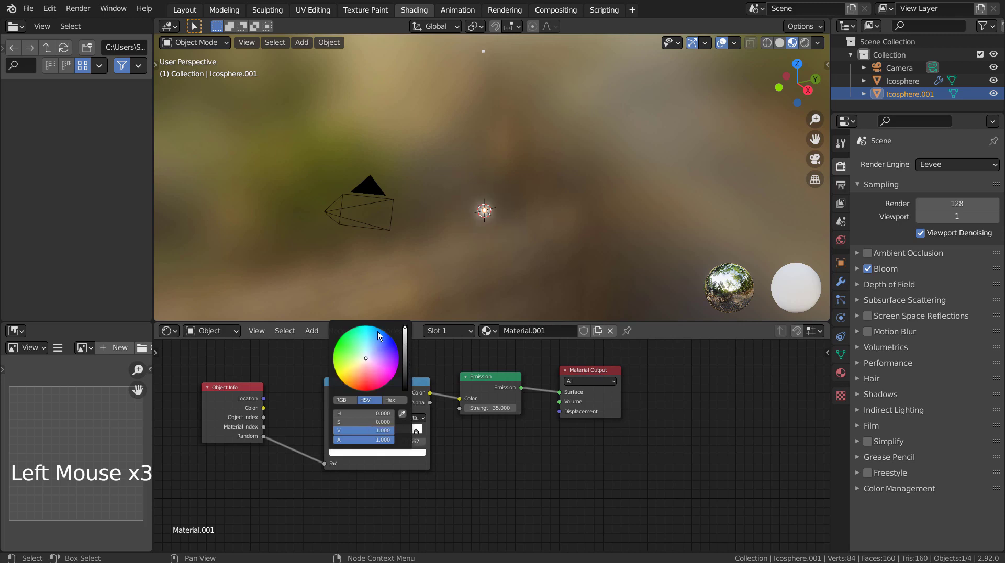
left_click(381, 331)
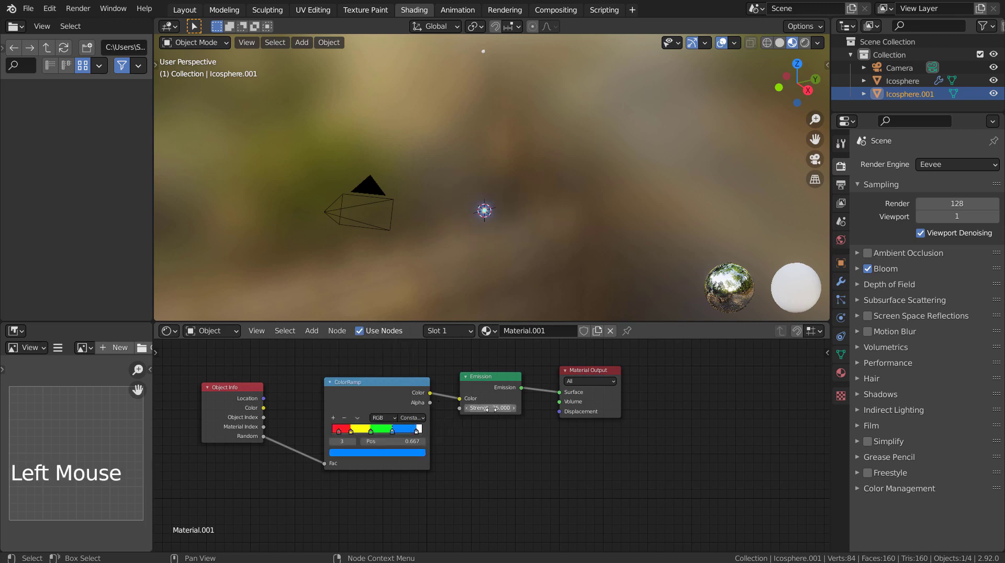
Return to the Layout workspace and show the viewport in Material Preview shading
left_click(178, 10)
left_click(496, 352)
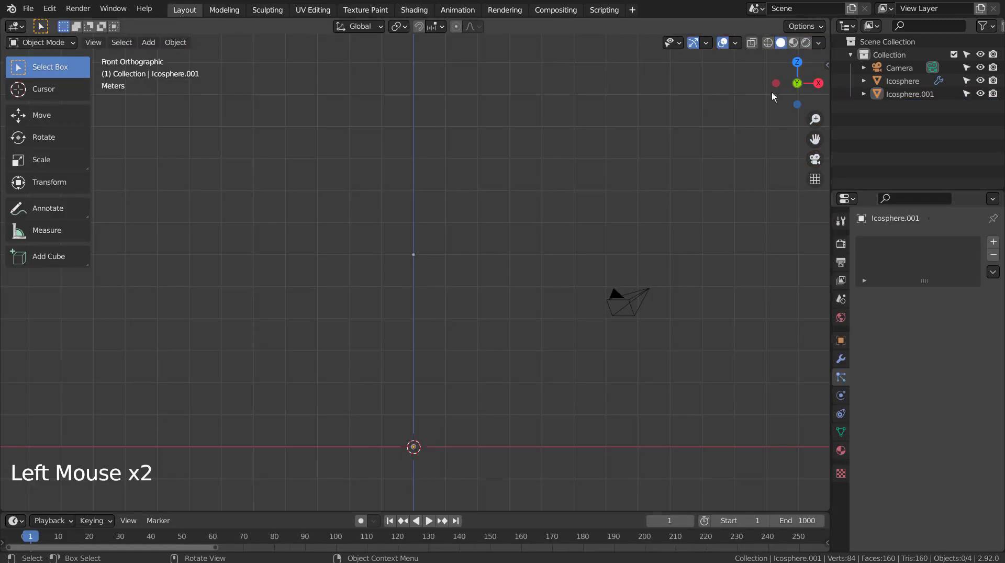
left_click(793, 43)
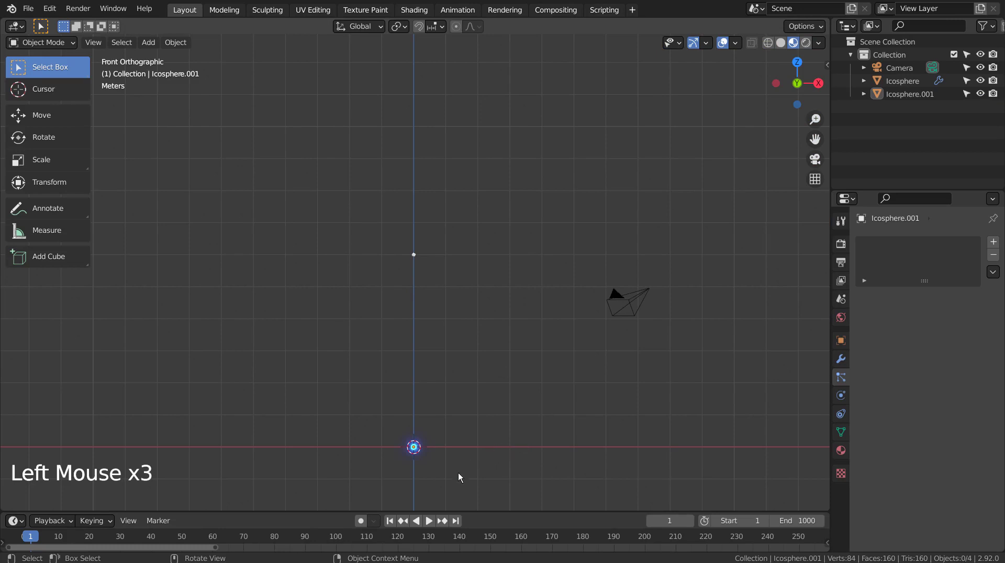
Play the animation to examine the colored glowing particles up close, and return to the first frame
left_click(429, 520)
scroll(488, 406, "up", 5)
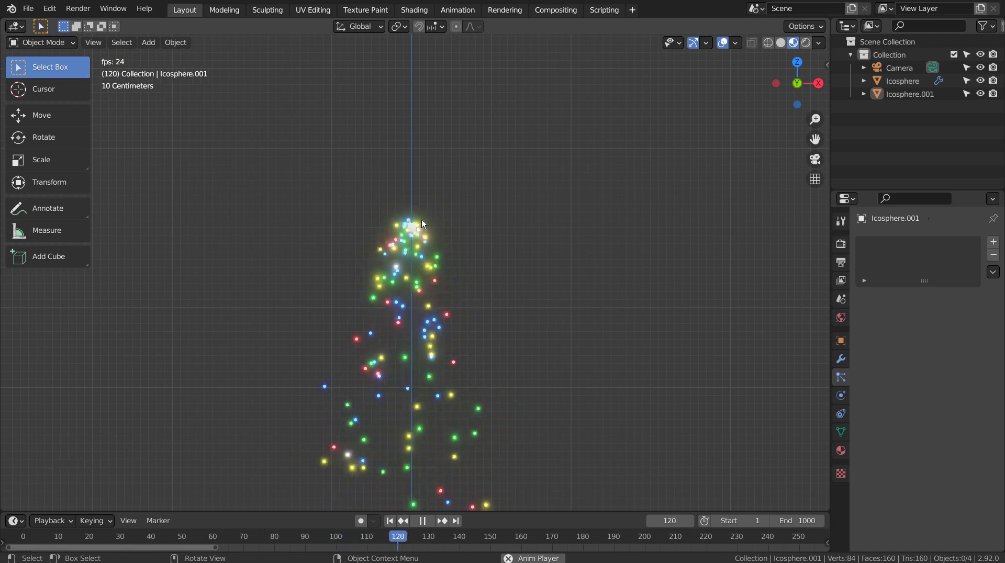
scroll(492, 404, "down", 3)
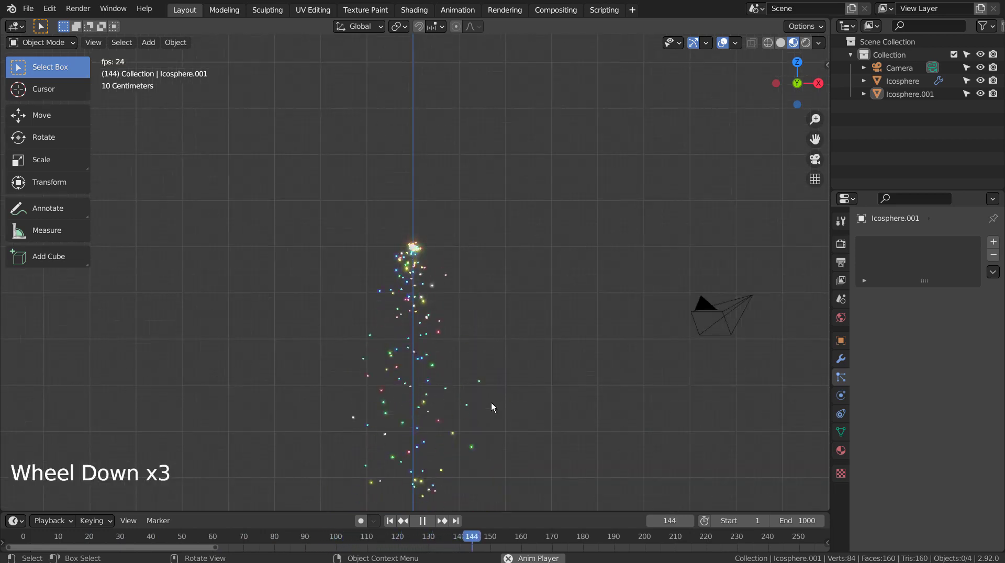
left_click(422, 521)
left_click(390, 520)
Add an Archemedian spiral curve at the world origin
middle_click_drag(570, 364, 557, 388)
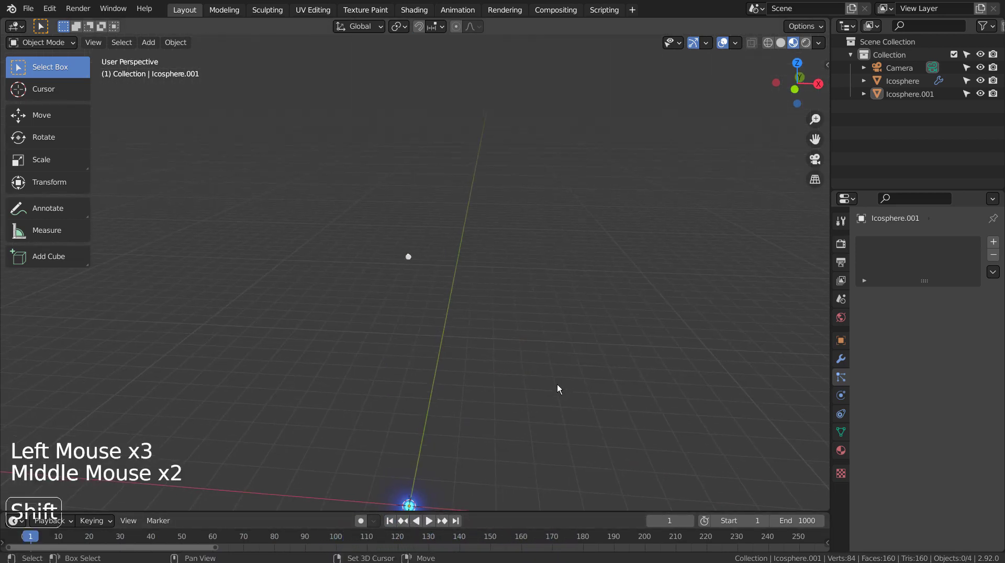
key("shift+a")
mouse_move(561, 313)
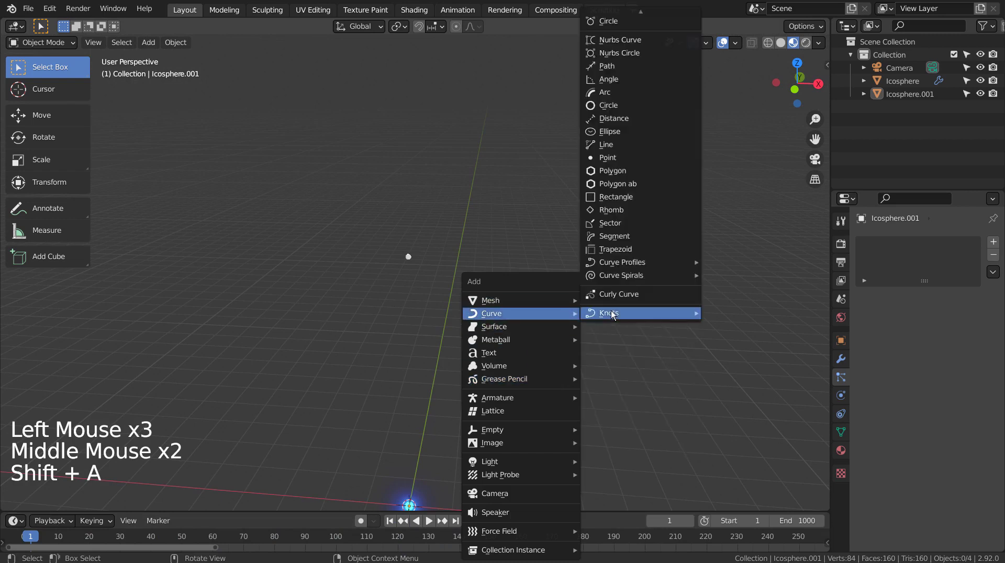
mouse_move(683, 275)
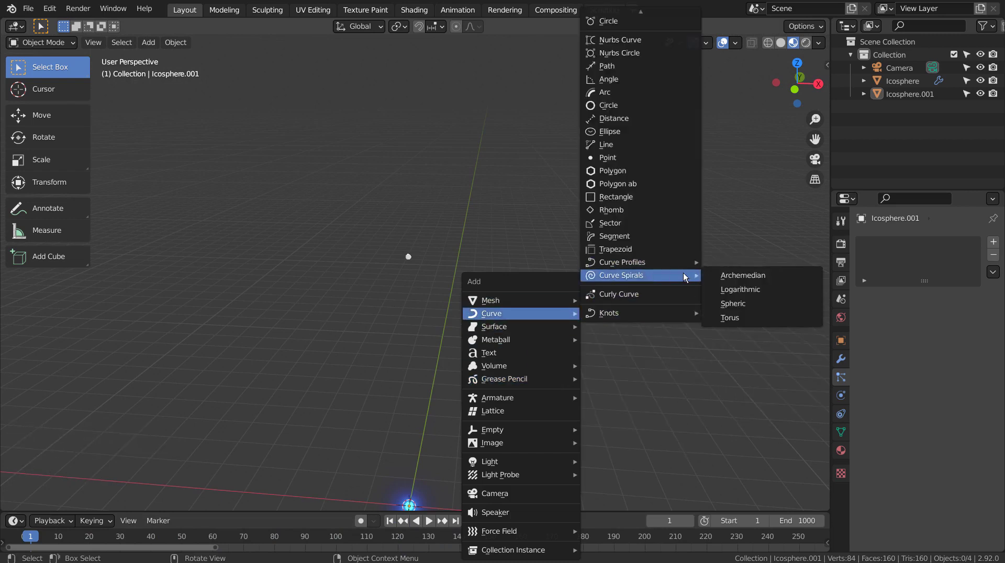
left_click(768, 275)
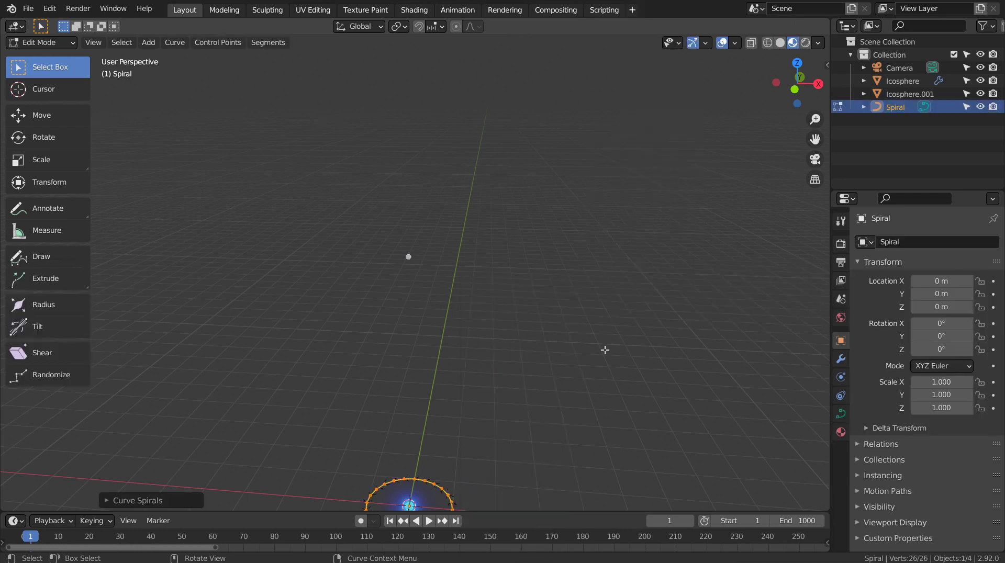
scroll(596, 351, "down", 4)
Shape the spiral with 3 turns, radius growth -0.99, radius 3.37 and height 4.08, and return to Object Mode
left_click(176, 501)
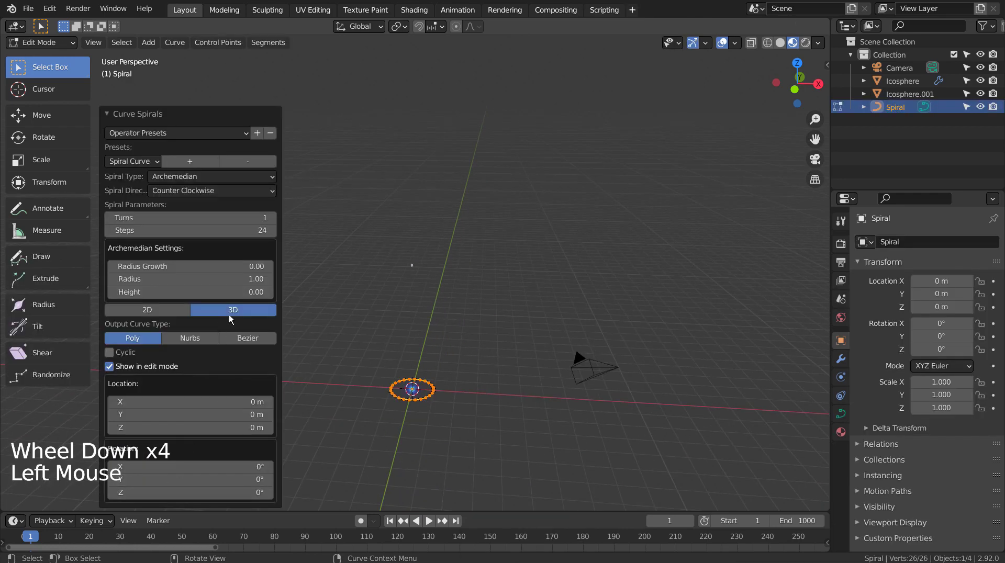
left_click_drag(233, 279, 272, 282)
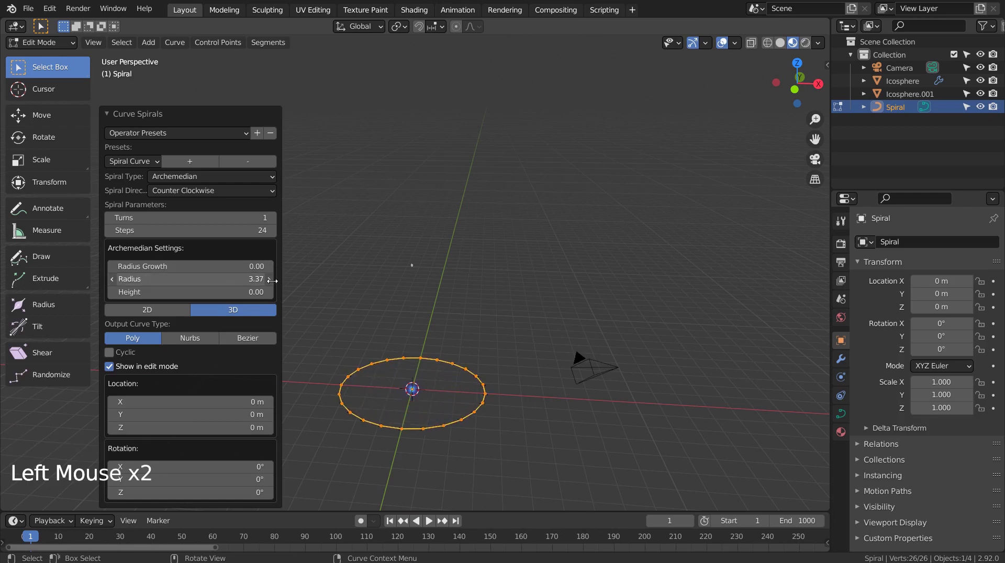
left_click_drag(157, 292, 272, 293)
mouse_move(163, 265)
left_mouse_down()
mouse_move(107, 265)
mouse_move(152, 266)
left_mouse_up()
left_click_drag(252, 292, 205, 295)
left_click(268, 219)
left_click(268, 218)
left_click(226, 293)
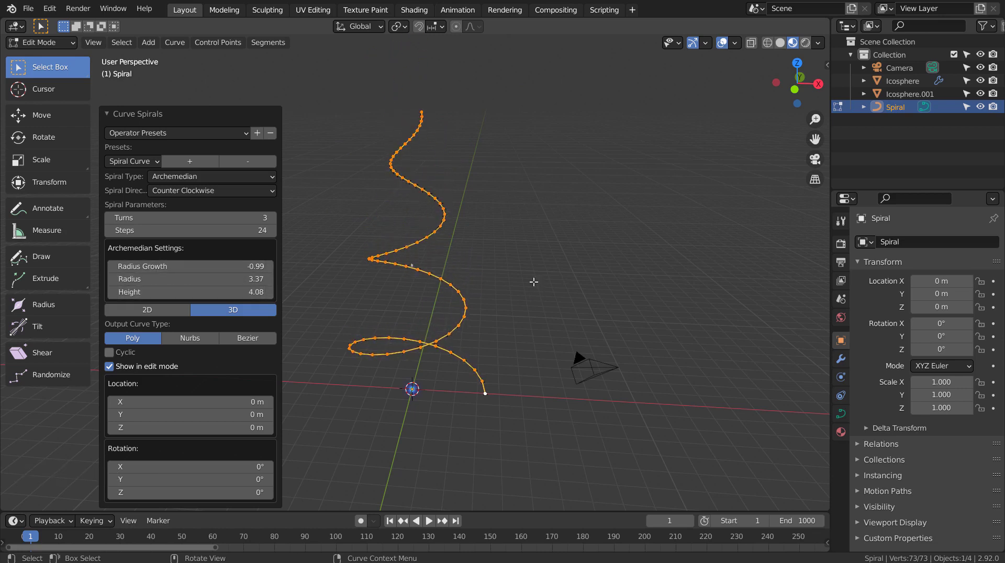
left_click(454, 283)
key("Tab")
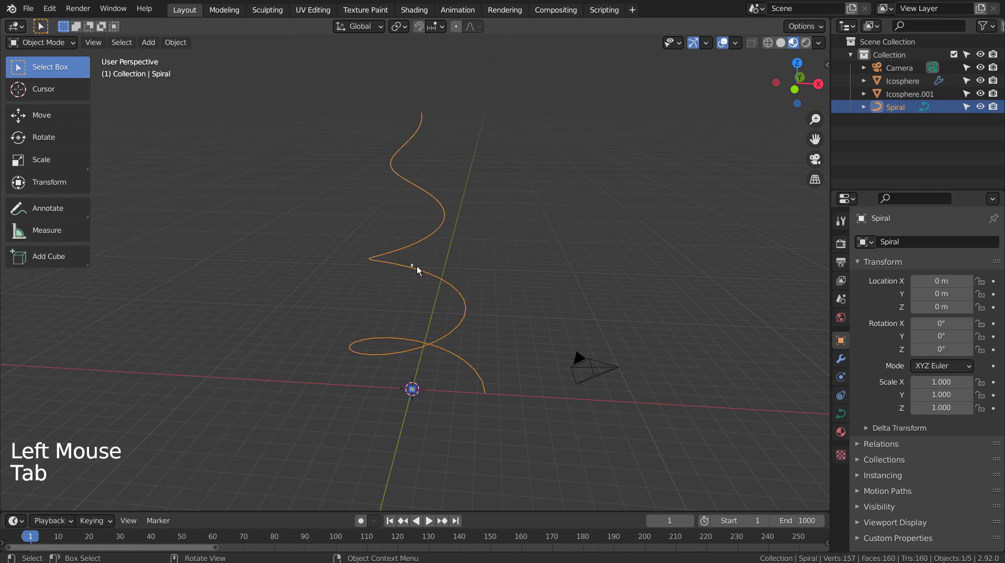
Add a Follow Path constraint to the small raised ico sphere that emits the particles
left_click(413, 265)
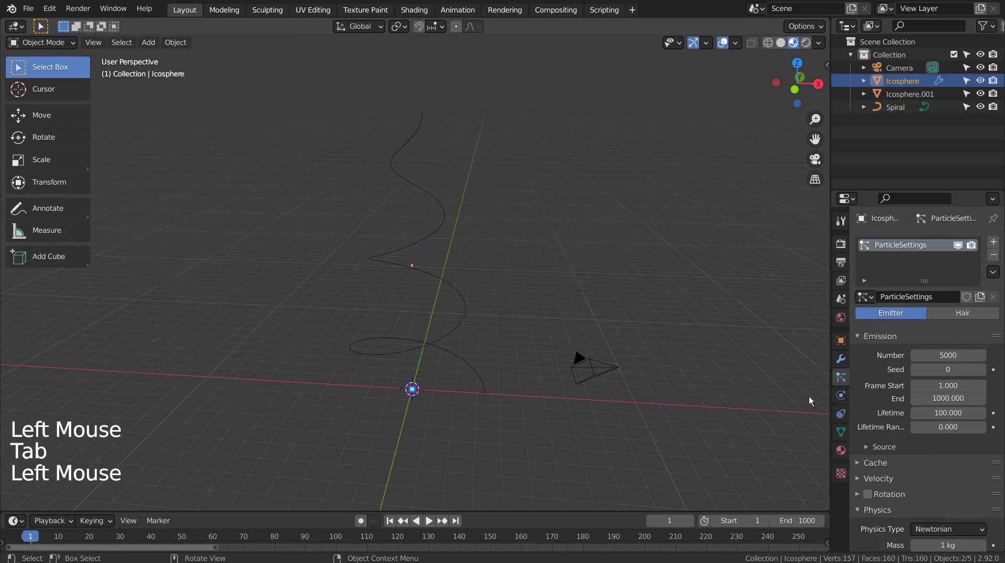
left_click(841, 359)
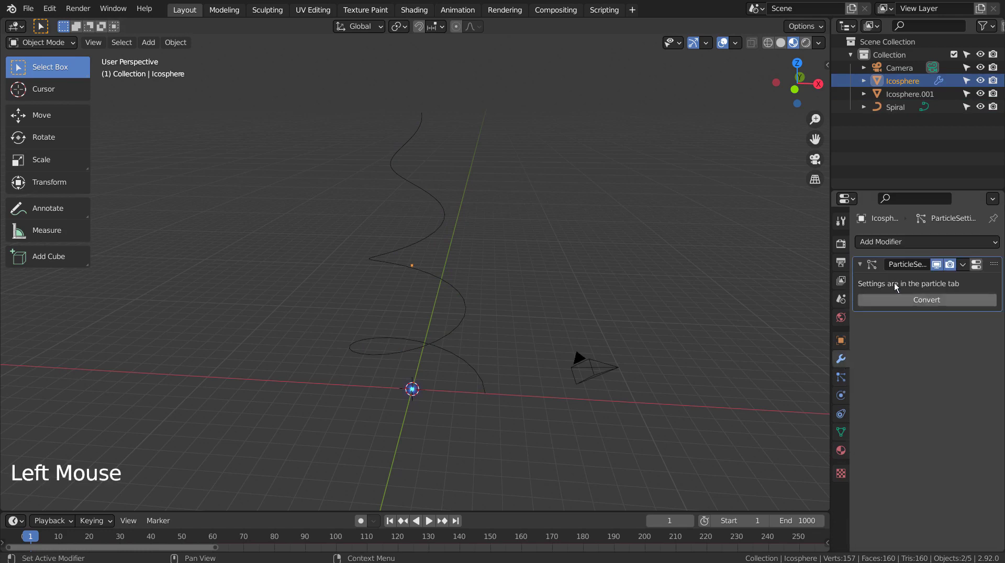
left_click(926, 240)
left_click(912, 238)
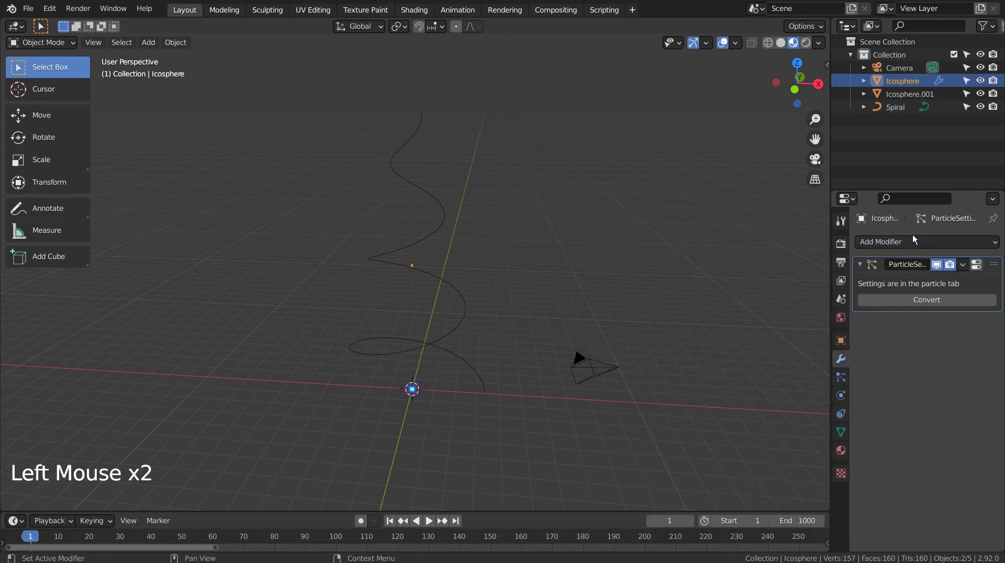
left_click(841, 413)
left_click(953, 246)
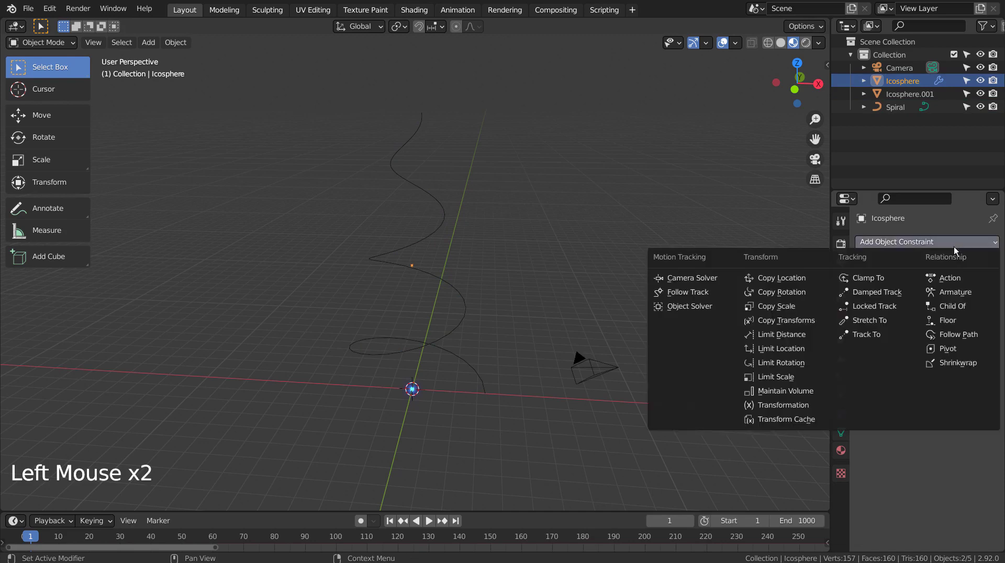
left_click(975, 335)
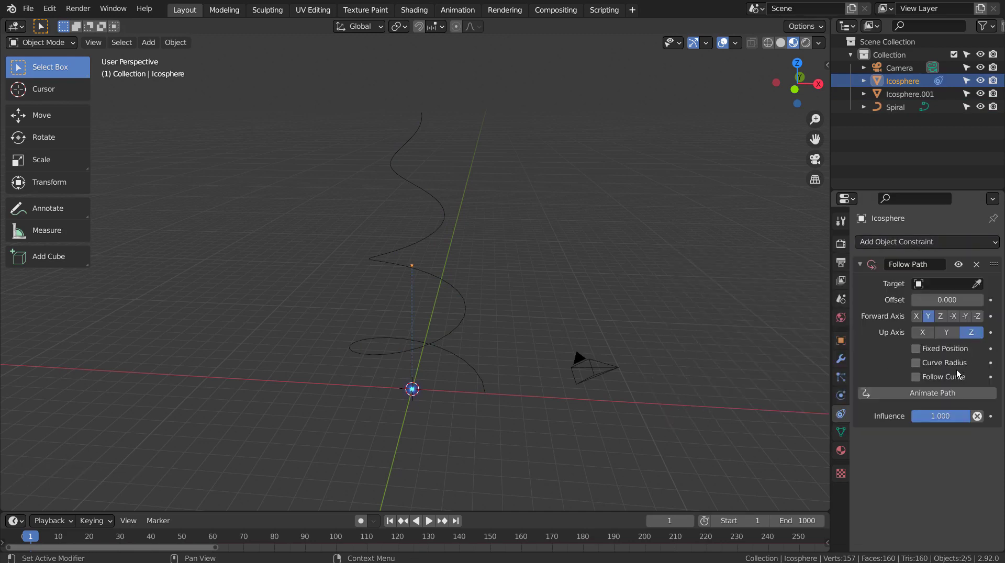
Set the Follow Path target to Spiral, enable Follow Curve and animate the path
left_click(942, 284)
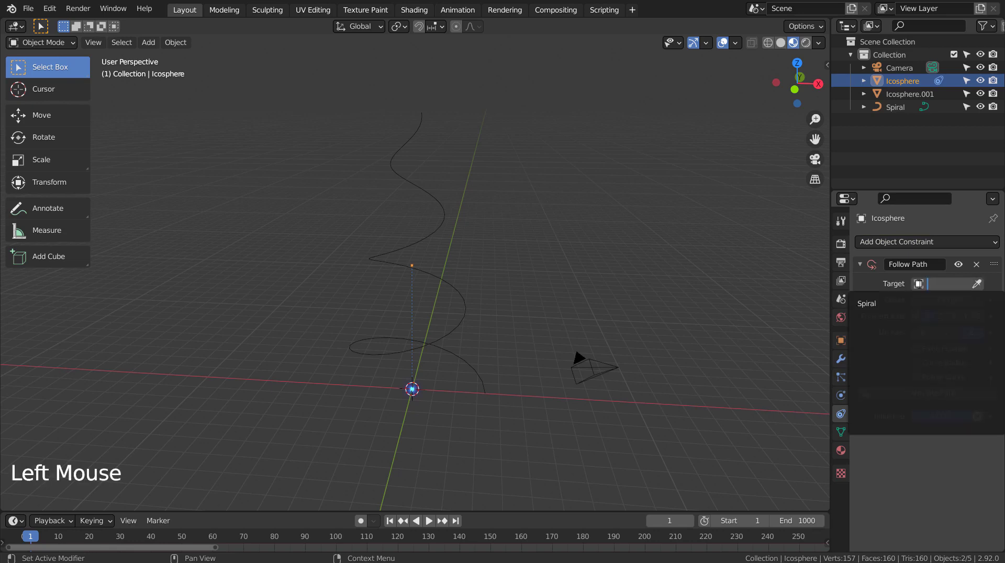
left_click(900, 303)
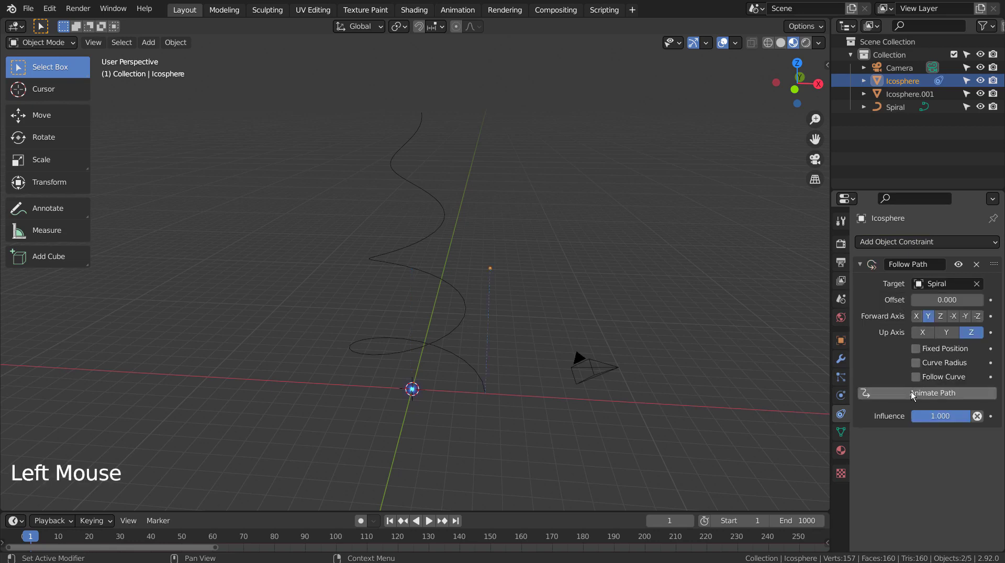
left_click(911, 393)
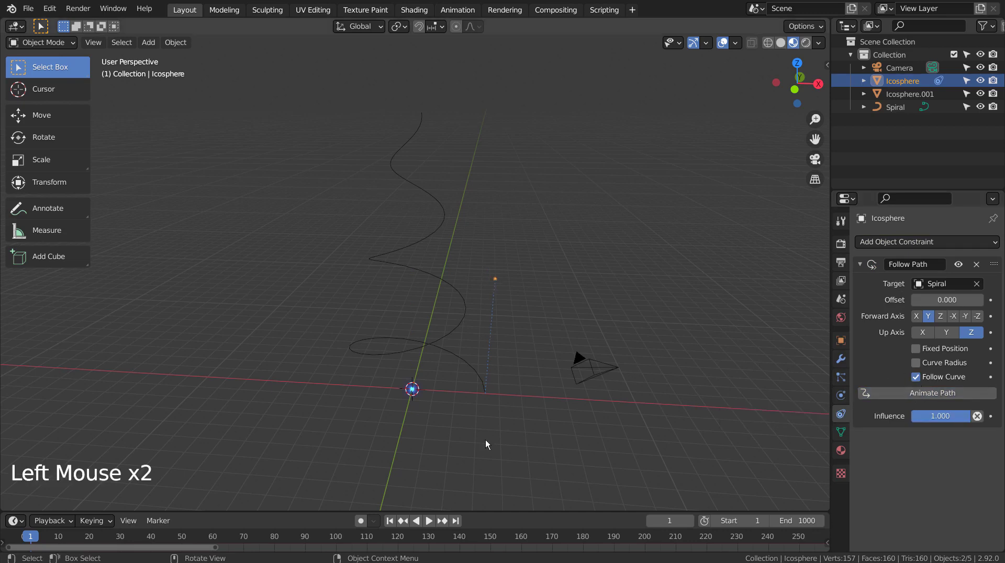
Play the animation from the first frame to check how the emitter travels relative to the spiral
left_click(390, 521)
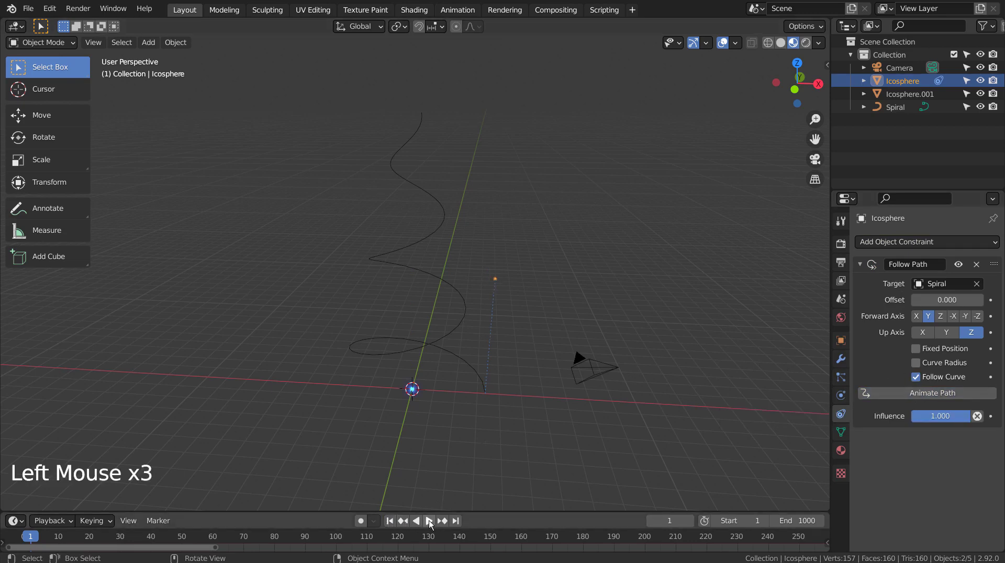
left_click(428, 521)
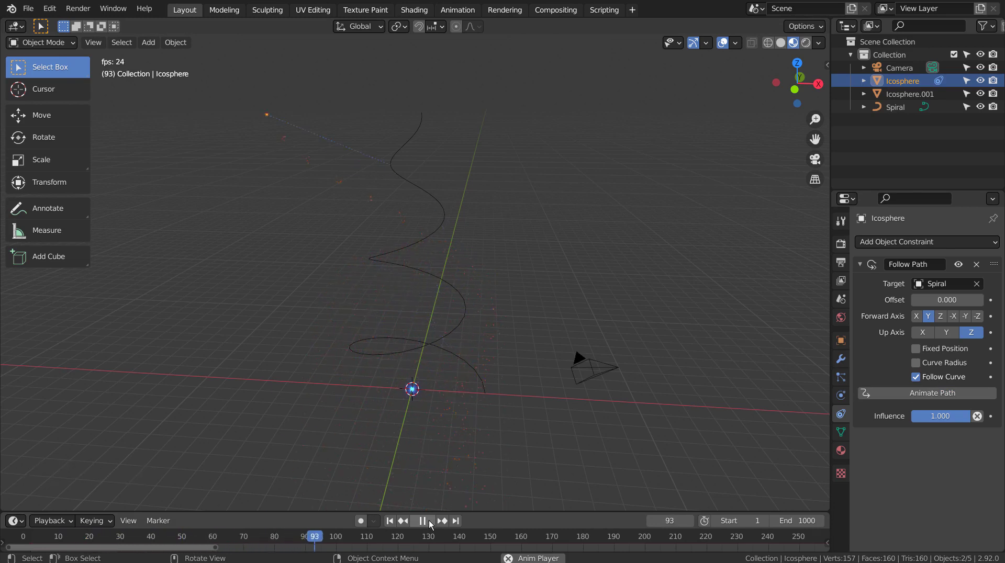
left_click(428, 521)
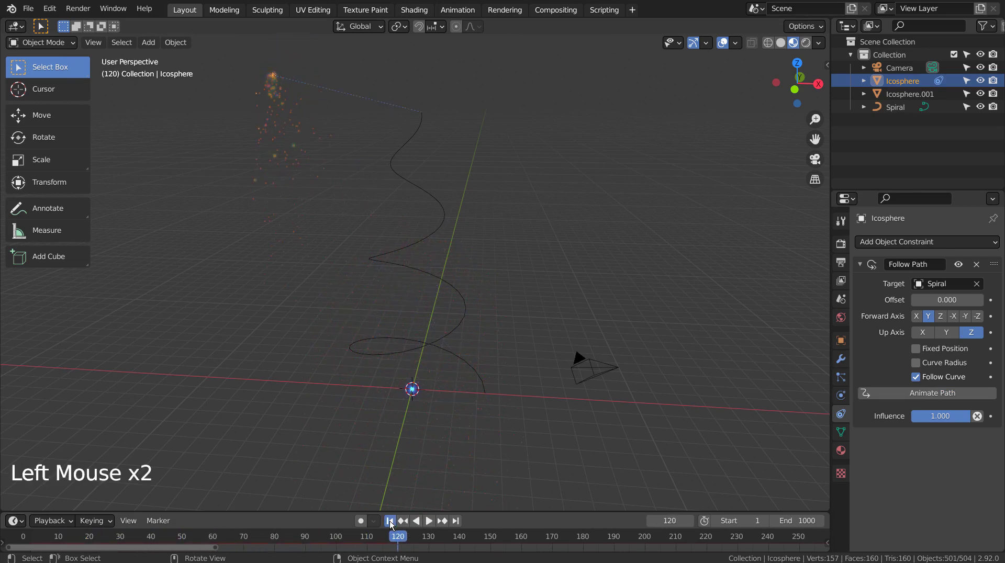
Apply all transforms to the emitting ico sphere and move it down about 5.93 m along Z to the spiral's lower end
key("ctrl+a")
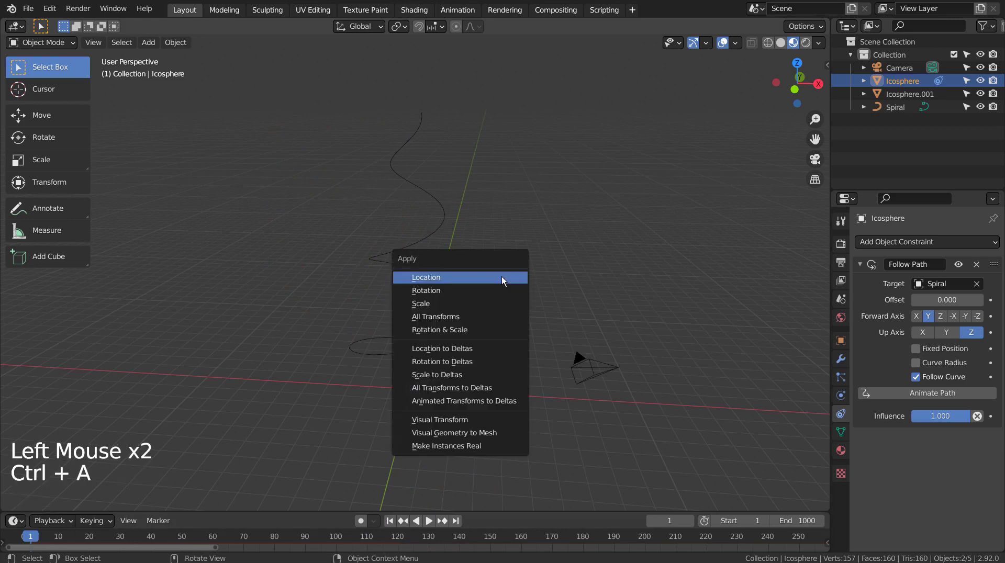
left_click(500, 316)
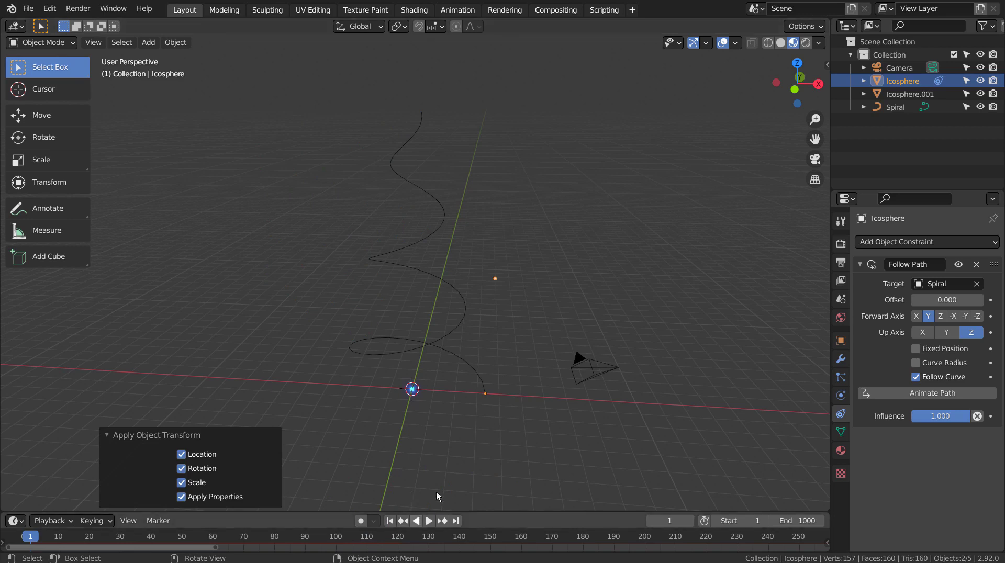
key("KP_1")
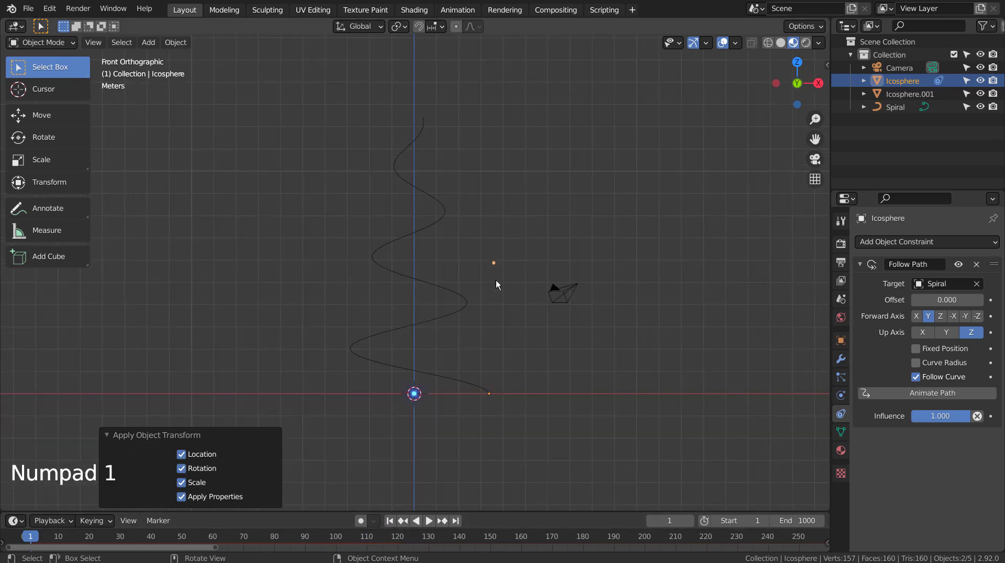
key("g")
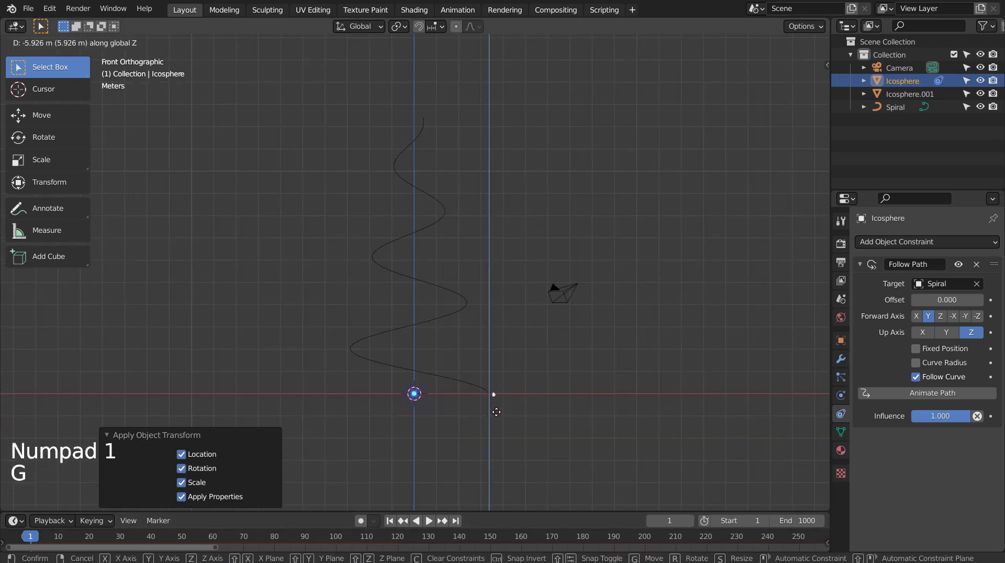
left_click(496, 412)
Play the animation in front view to check how the emitter travels along the spiral, and return to the first frame
left_click(429, 521)
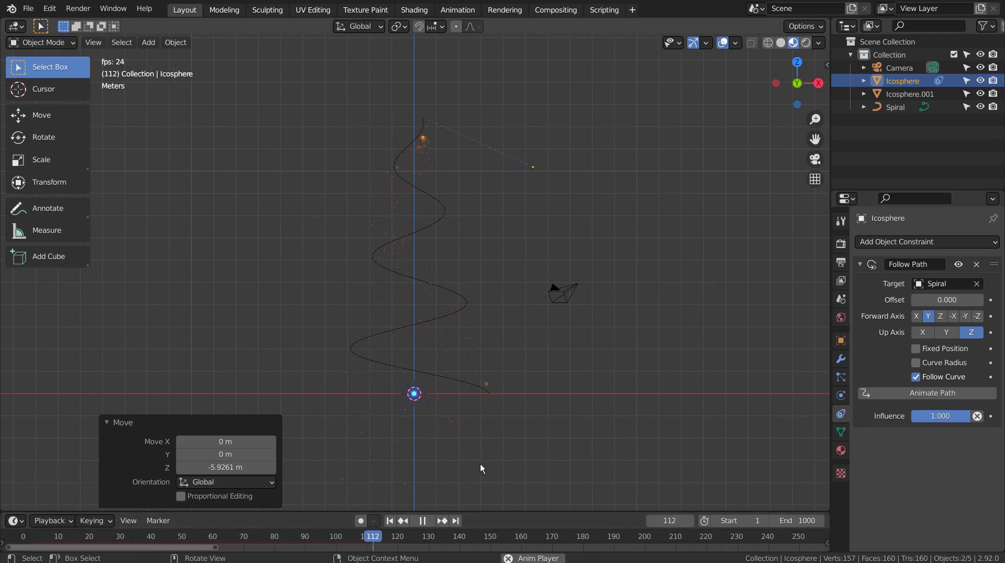
left_click(423, 521)
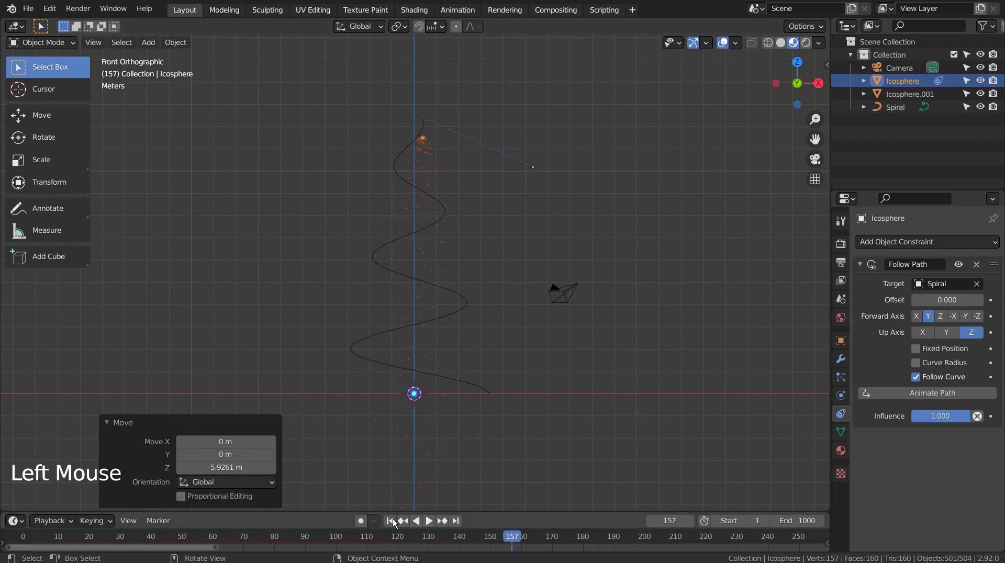
left_click(389, 521)
Deselect everything and hide the Spiral curve in the viewport
left_click(689, 212)
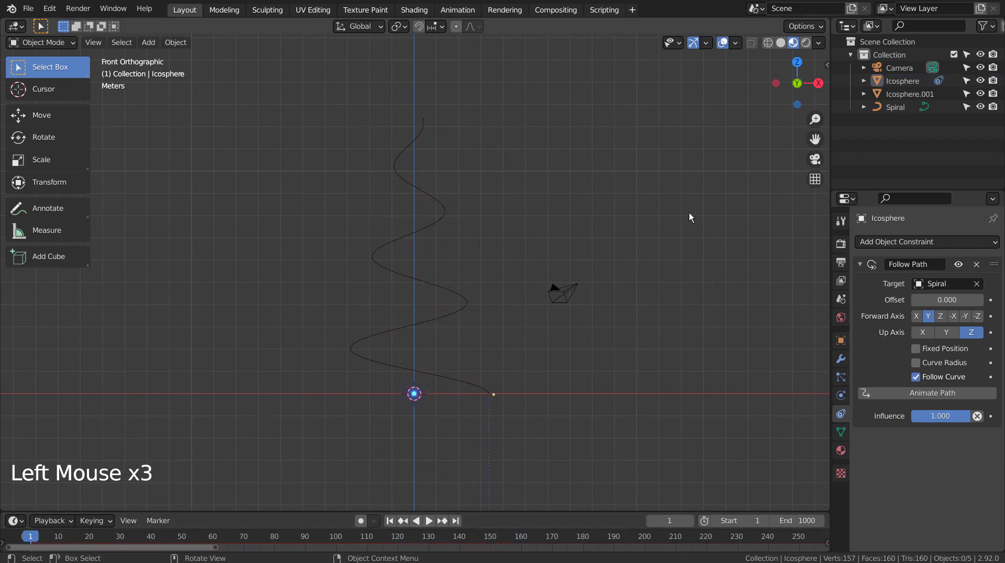
left_click(980, 107)
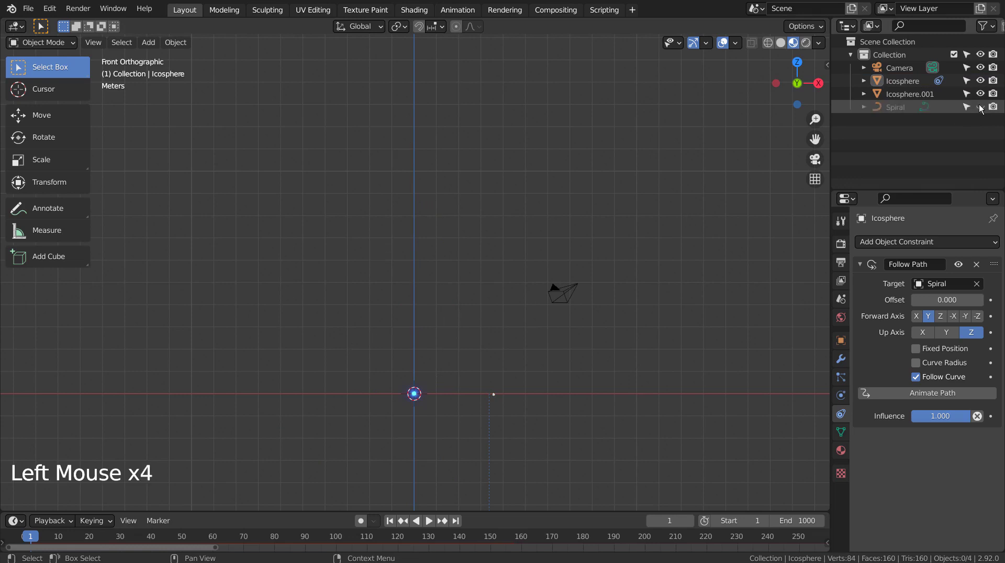
left_click(980, 80)
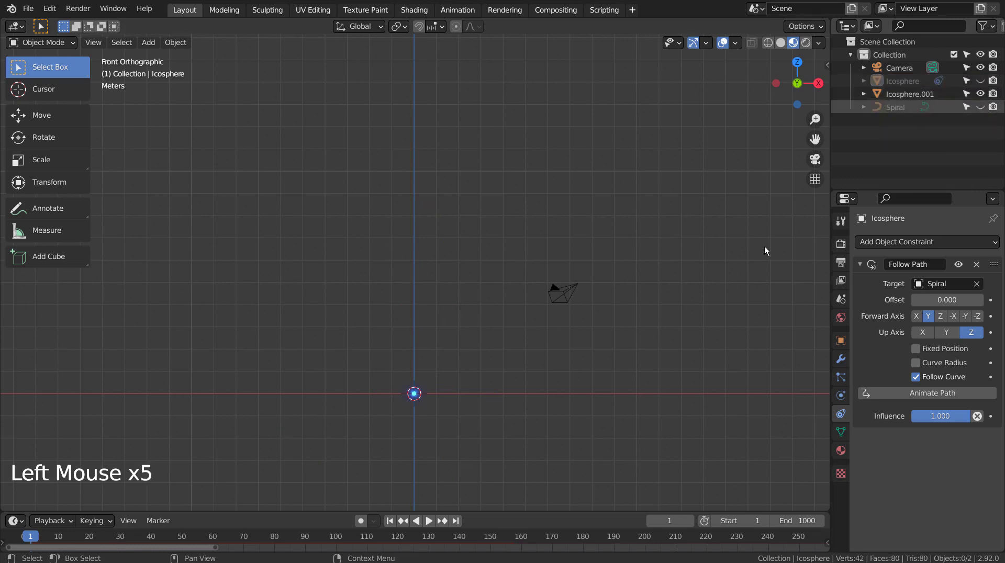
left_click(430, 521)
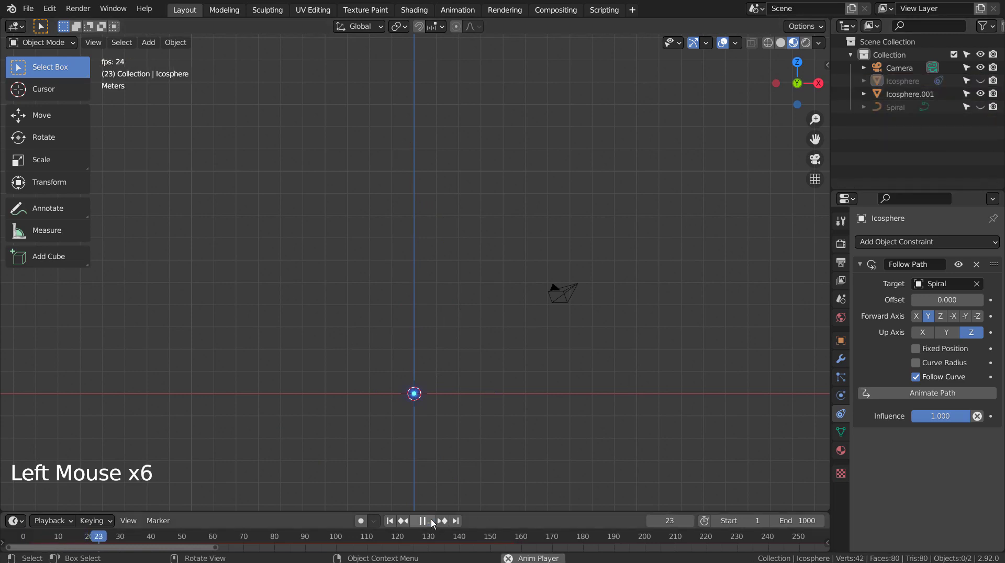
left_click(430, 521)
left_click(389, 521)
left_click(980, 81)
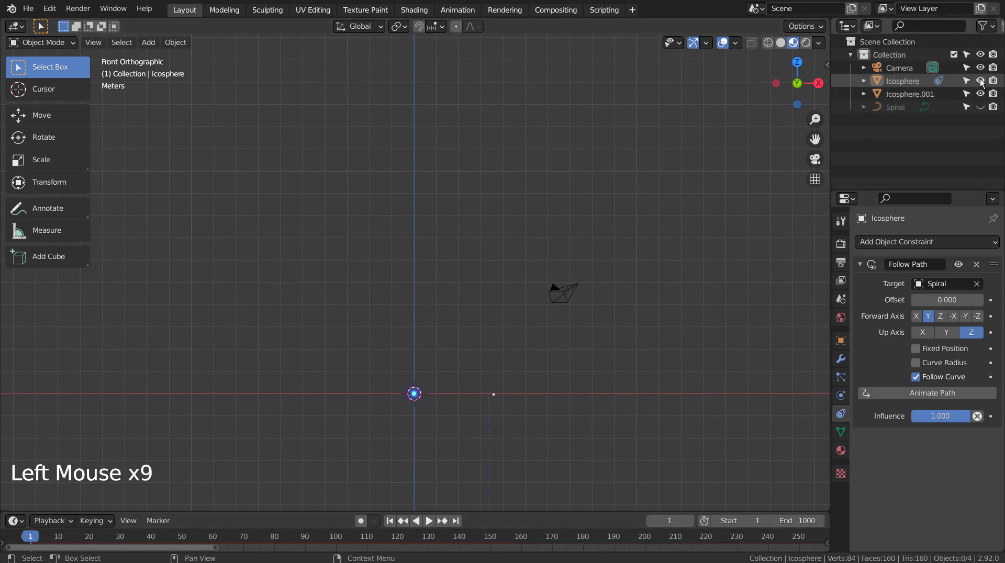
Switch the viewport to Rendered shading, preview the particle animation and return to the first frame
scroll(619, 229, "up", 4)
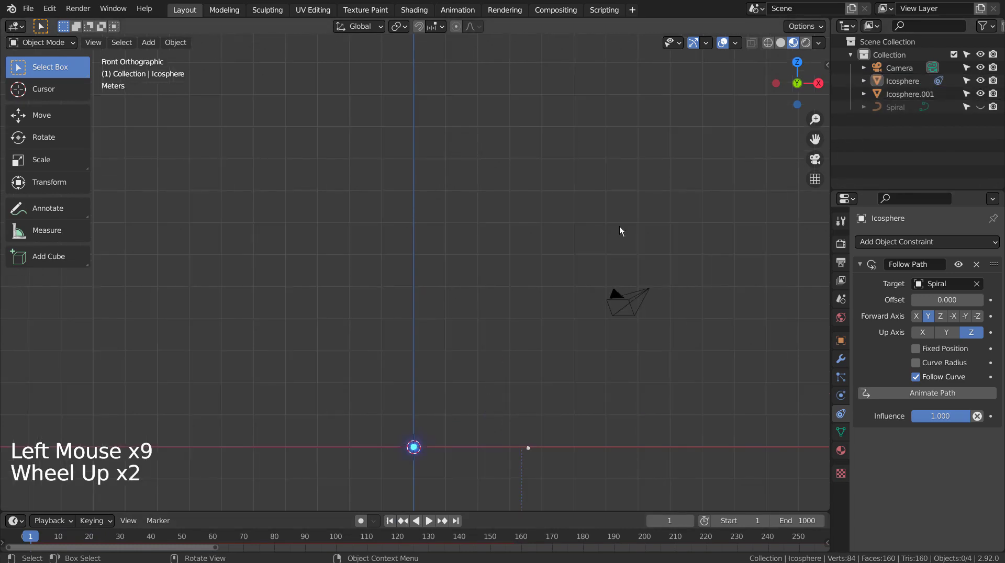
left_click(806, 43)
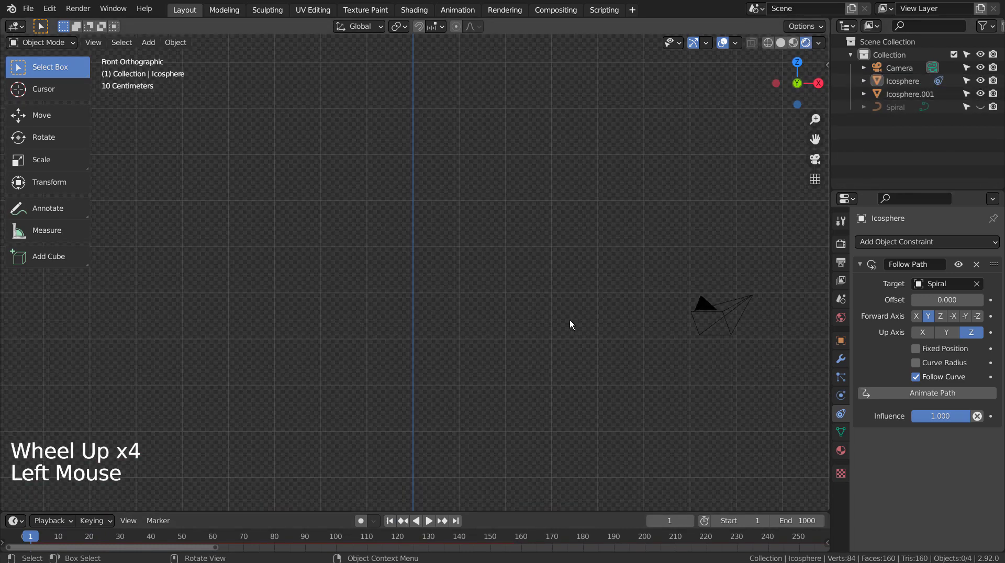
left_click(429, 521)
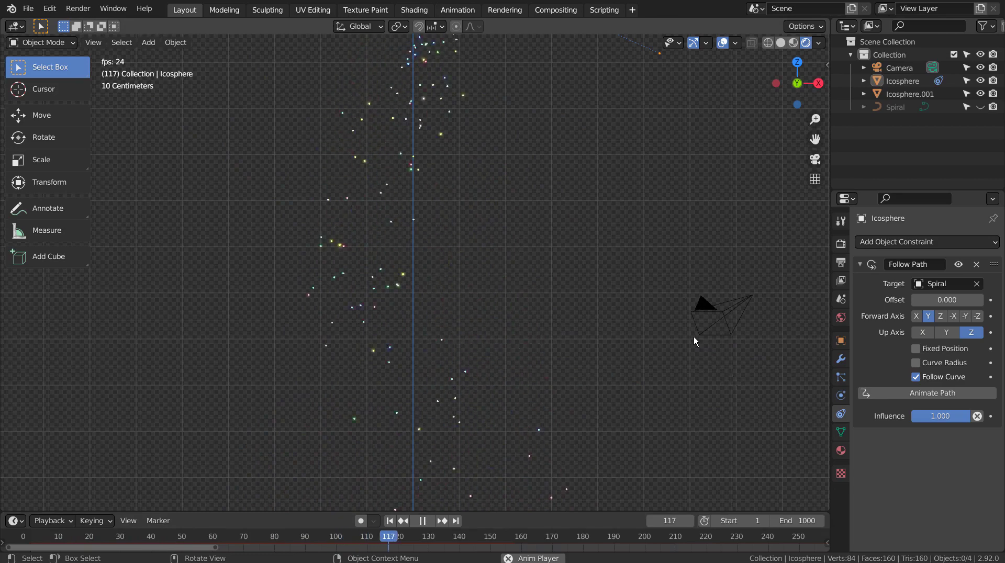
scroll(690, 332, "down", 3)
middle_click_drag(642, 285, 658, 391, "shift")
left_click(422, 521)
left_click(389, 521)
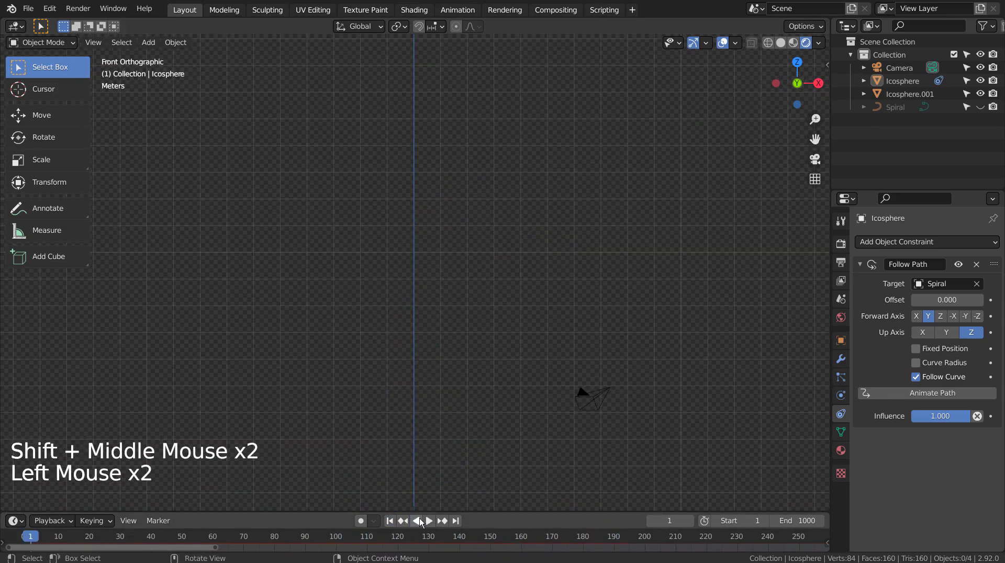
Replay the rendered animation from the first frame to examine the glowing colored particles near and far along the spiral path
left_click(423, 520)
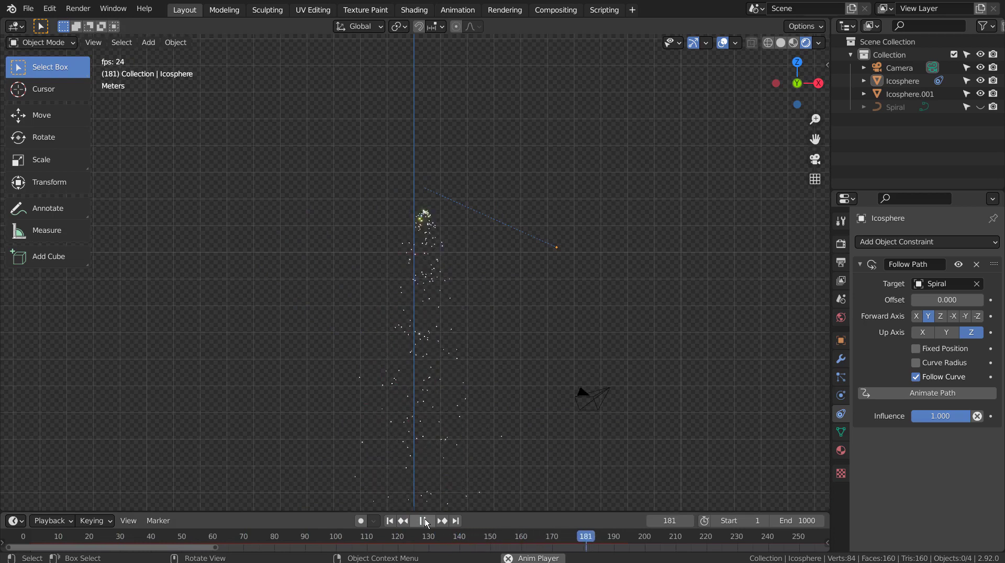
scroll(354, 498, "up", 2)
scroll(399, 464, "up", 2)
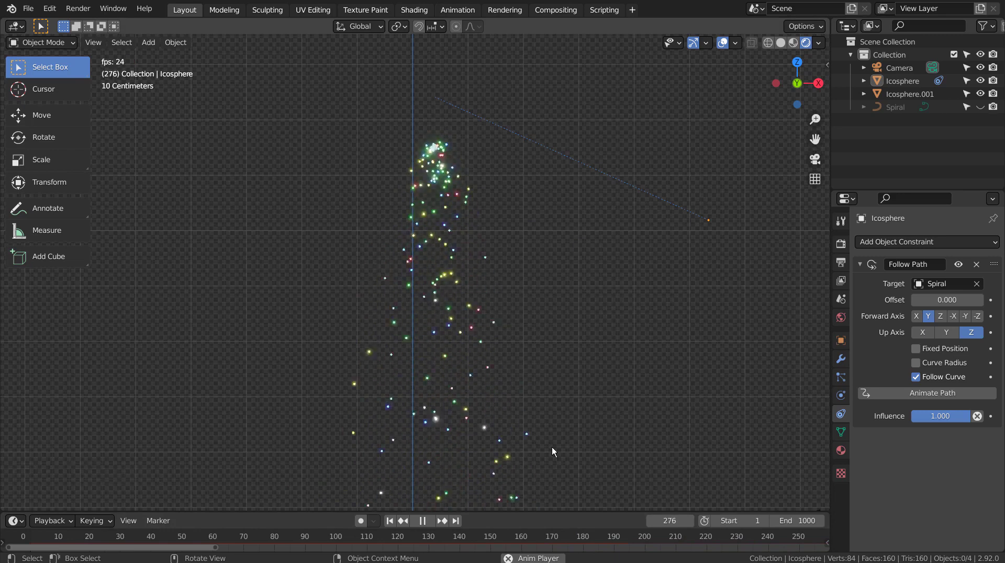
scroll(553, 450, "down", 5)
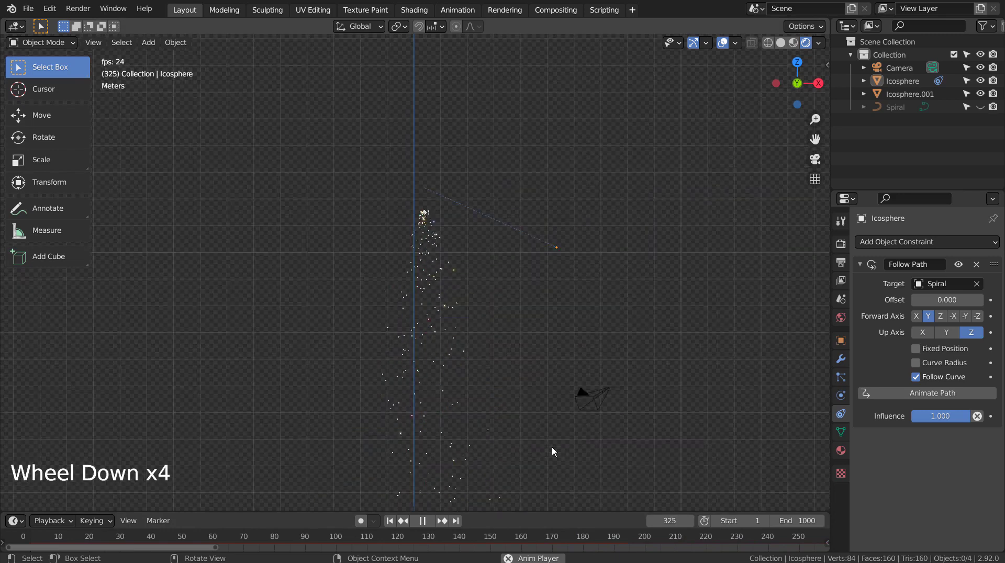
left_click(422, 521)
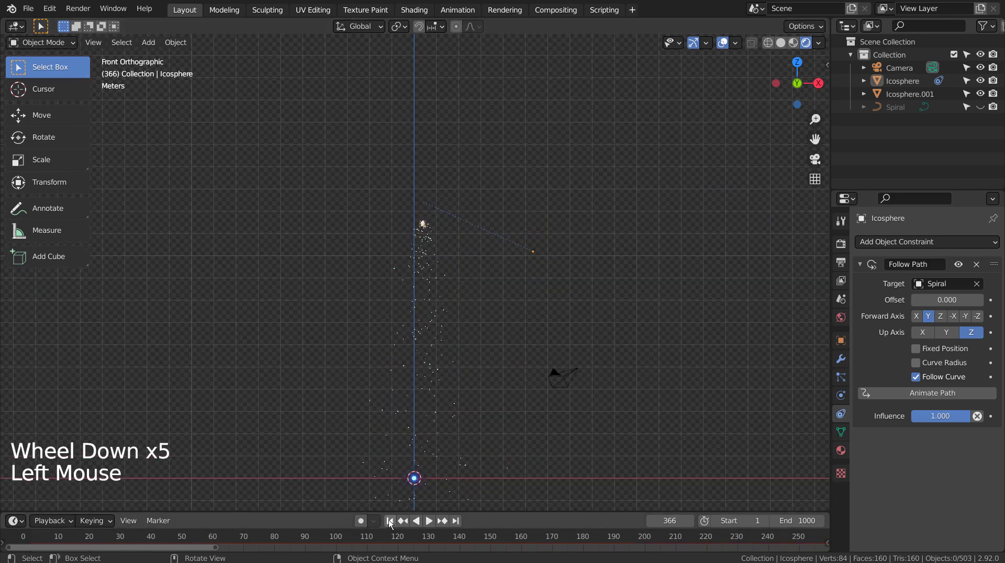
left_click(390, 521)
left_click(429, 521)
scroll(507, 472, "up", 3)
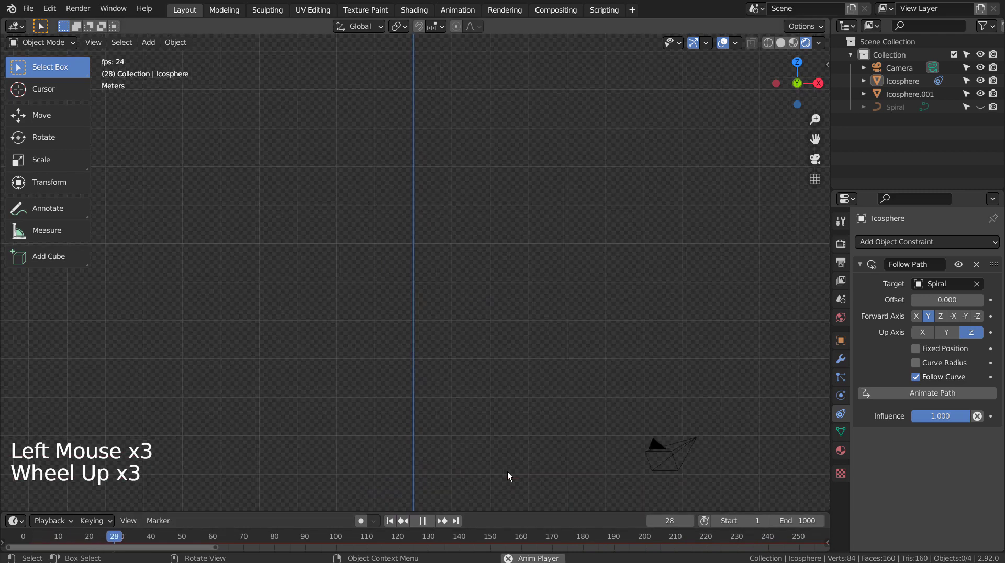
middle_click_drag(510, 469, 529, 335, "shift")
middle_click(530, 335, "shift")
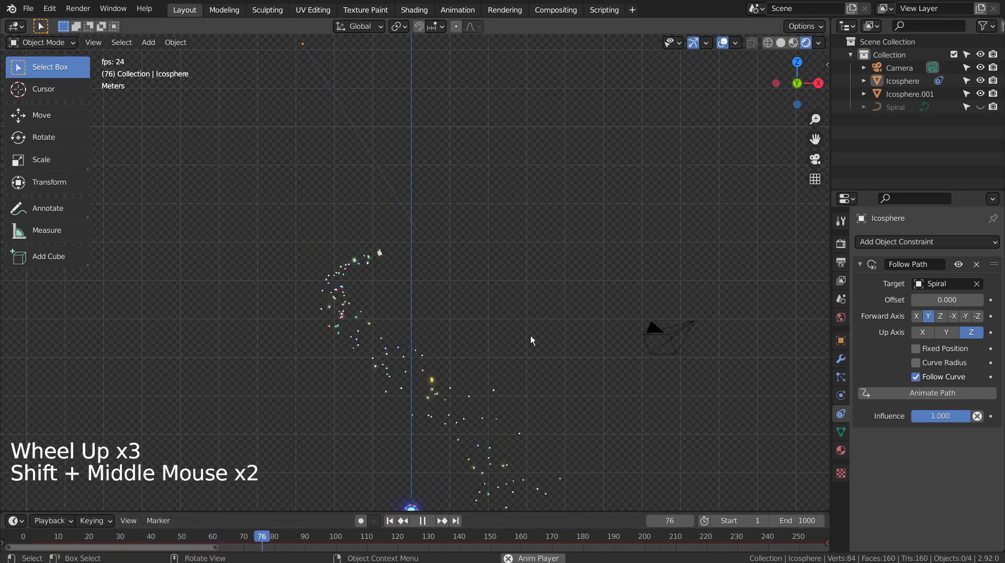